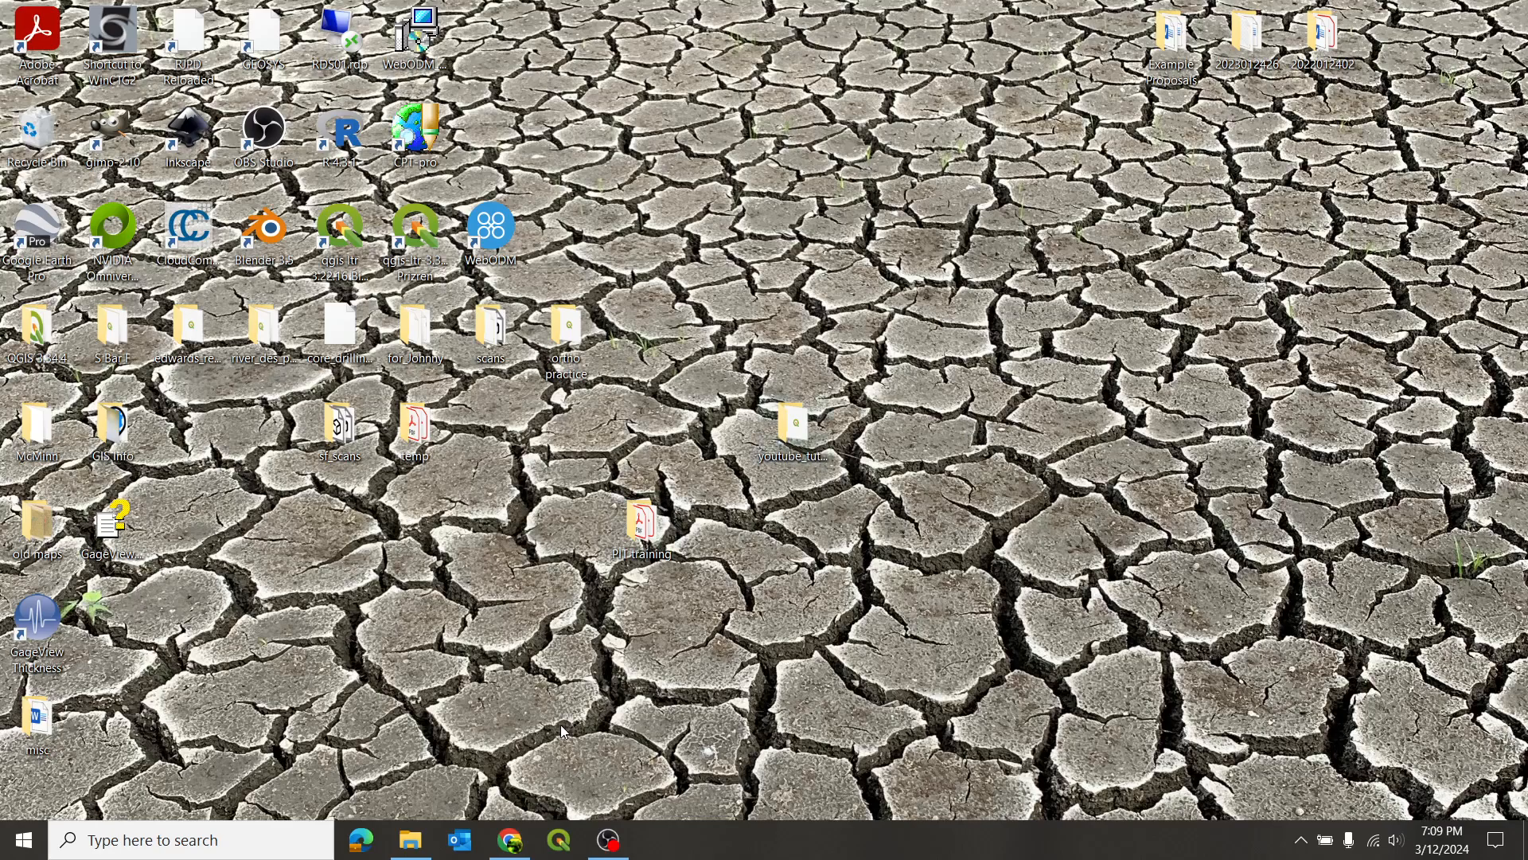
# - Switch to the TNM Download page in Chrome and examine the outlined map area and the listed USGS lidar point cloud tiles covering it
pyautogui.moveTo(513, 840)
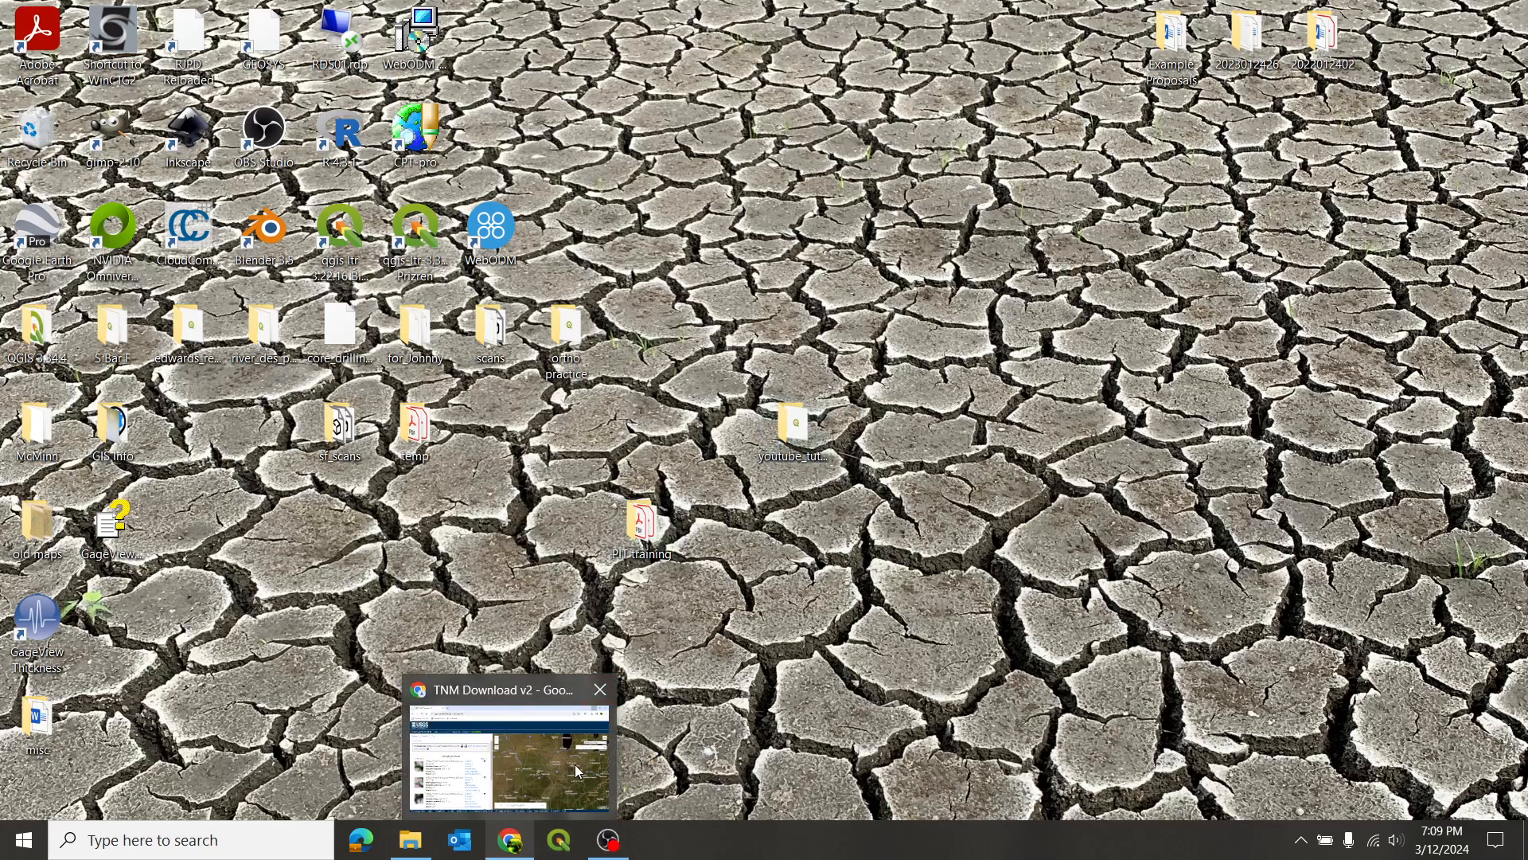
pyautogui.moveTo(514, 757)
pyautogui.click(511, 844)
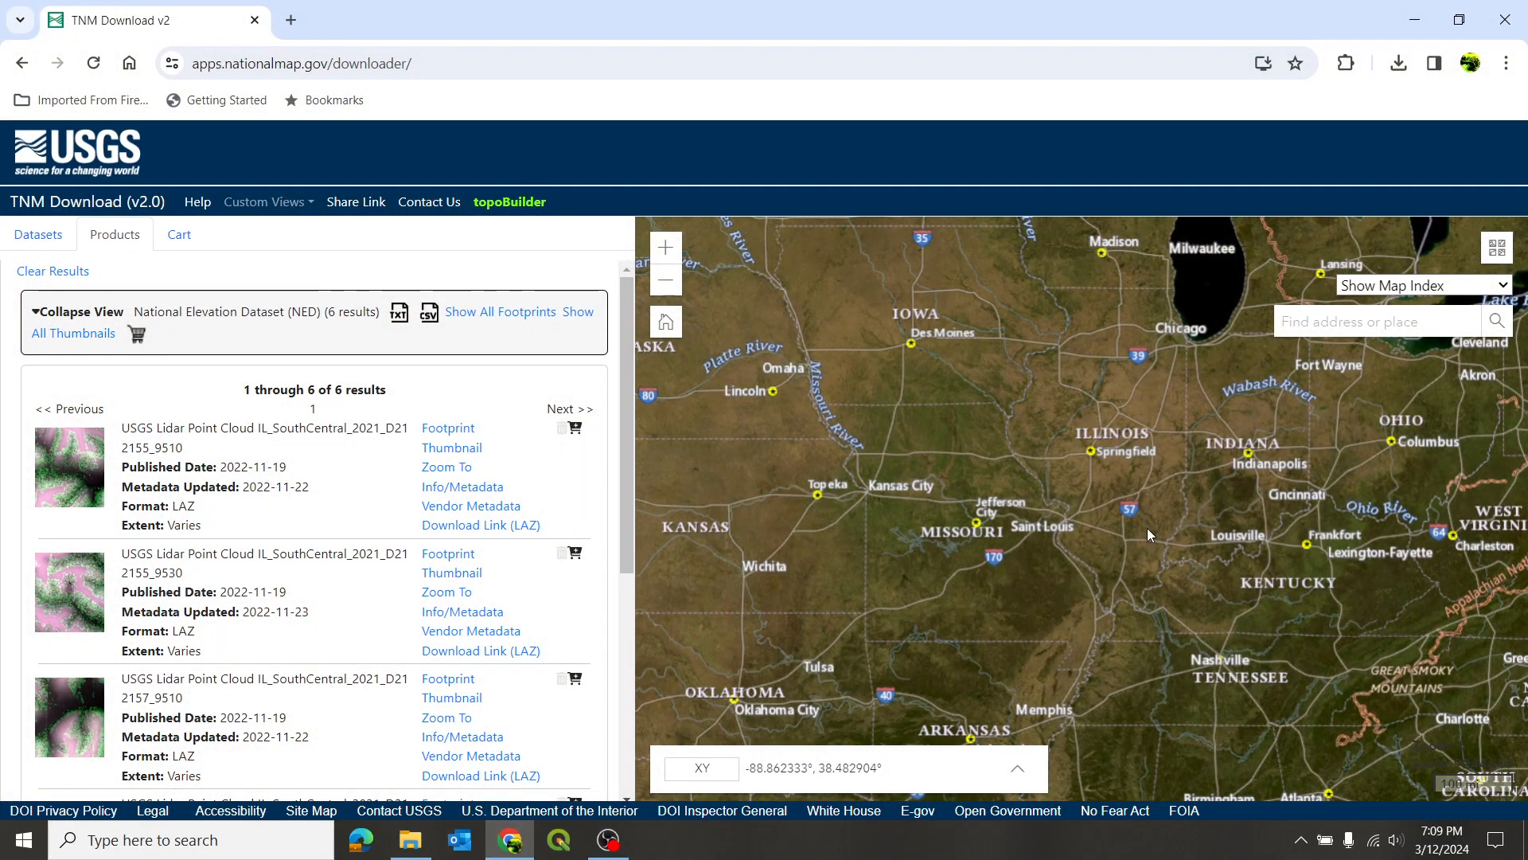
pyautogui.scroll(2, 1044, 502)
pyautogui.scroll(4, 1011, 478)
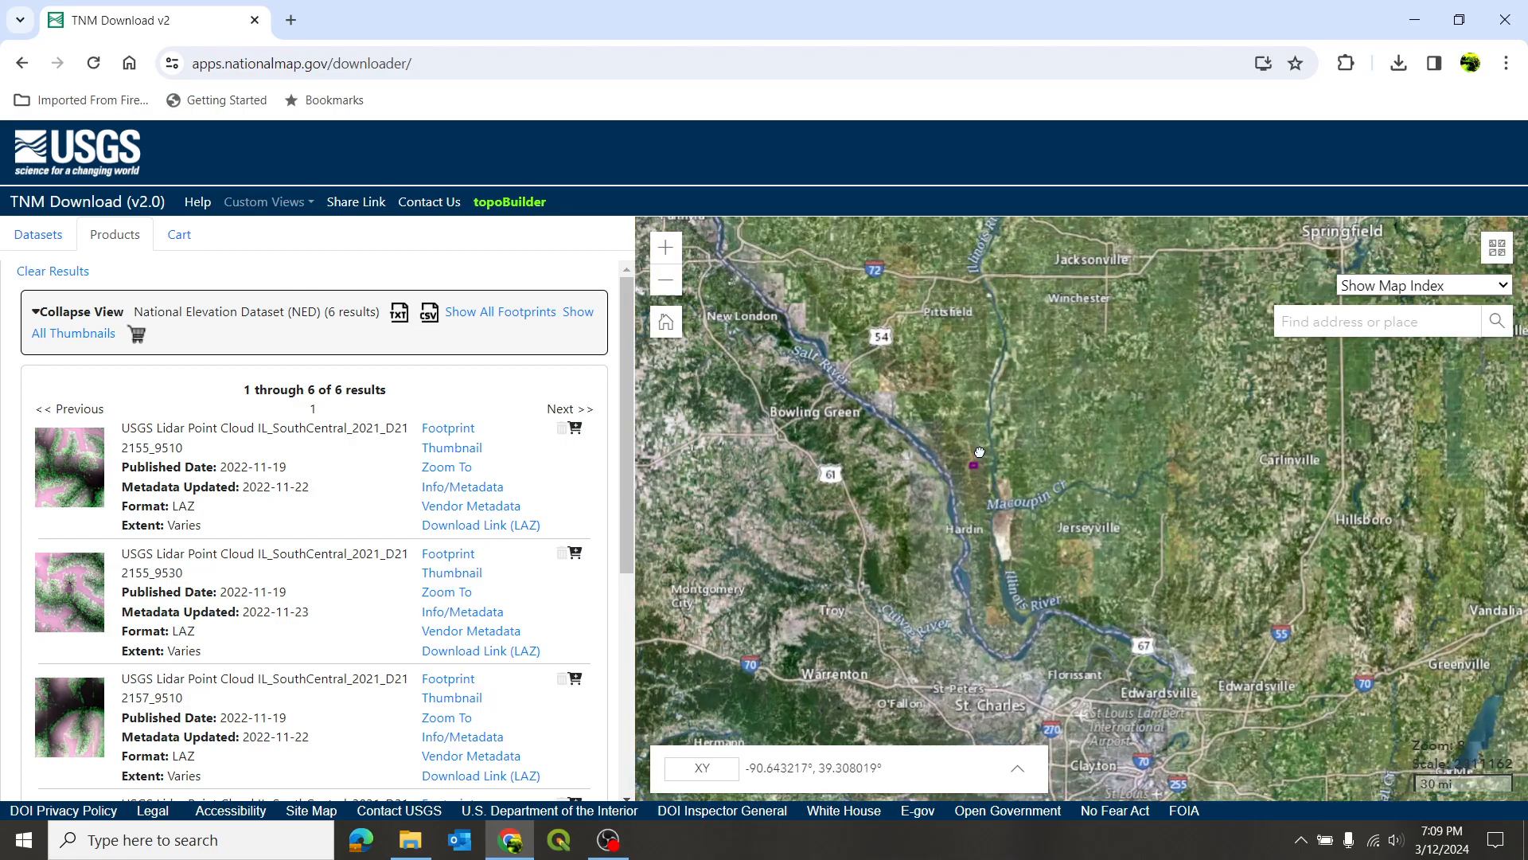
pyautogui.scroll(3, 978, 481)
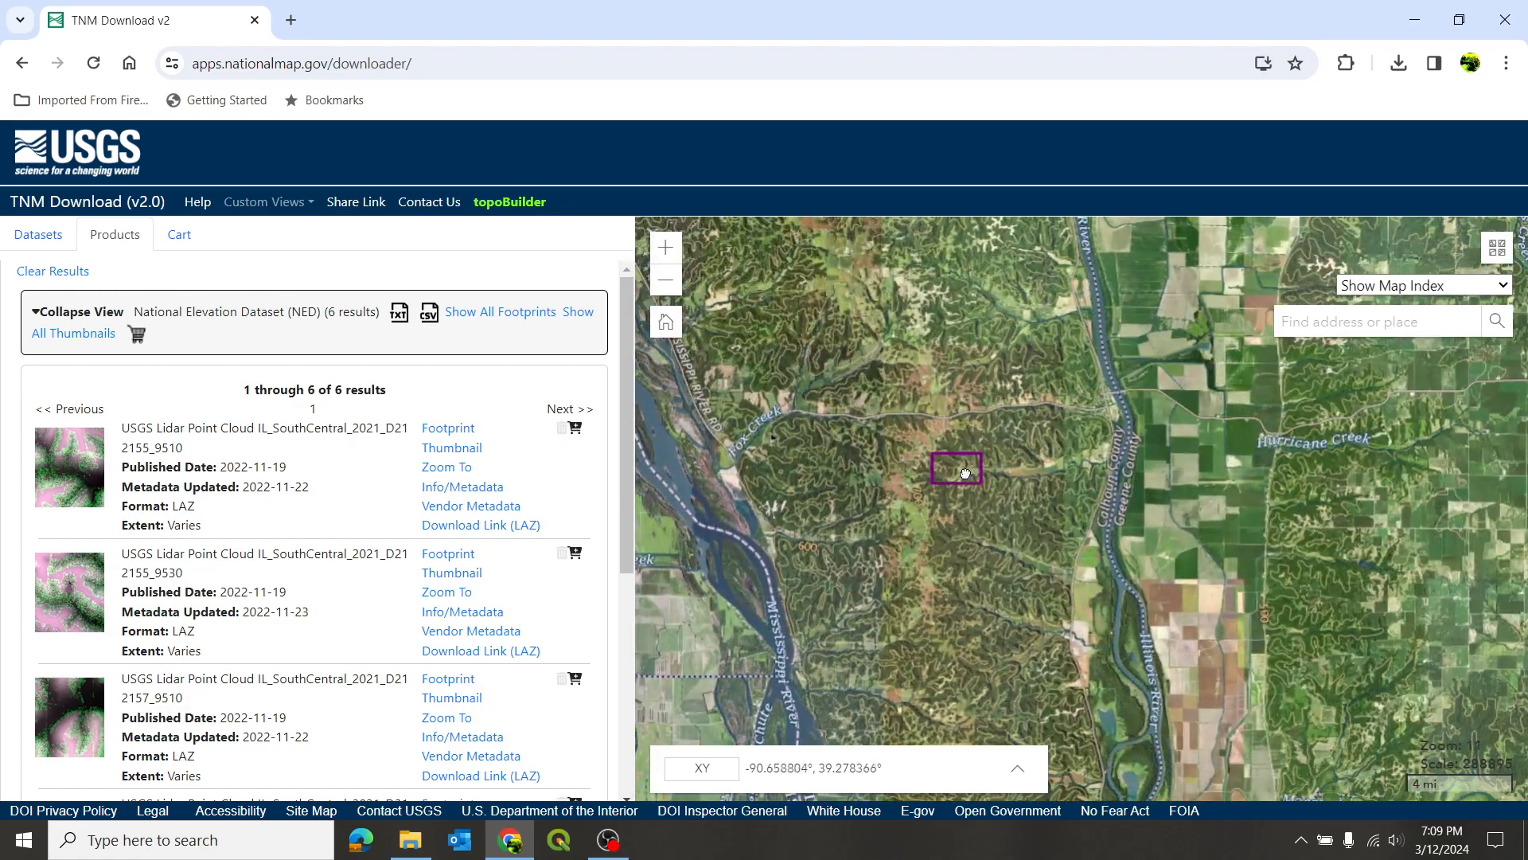
pyautogui.scroll(1, 960, 468)
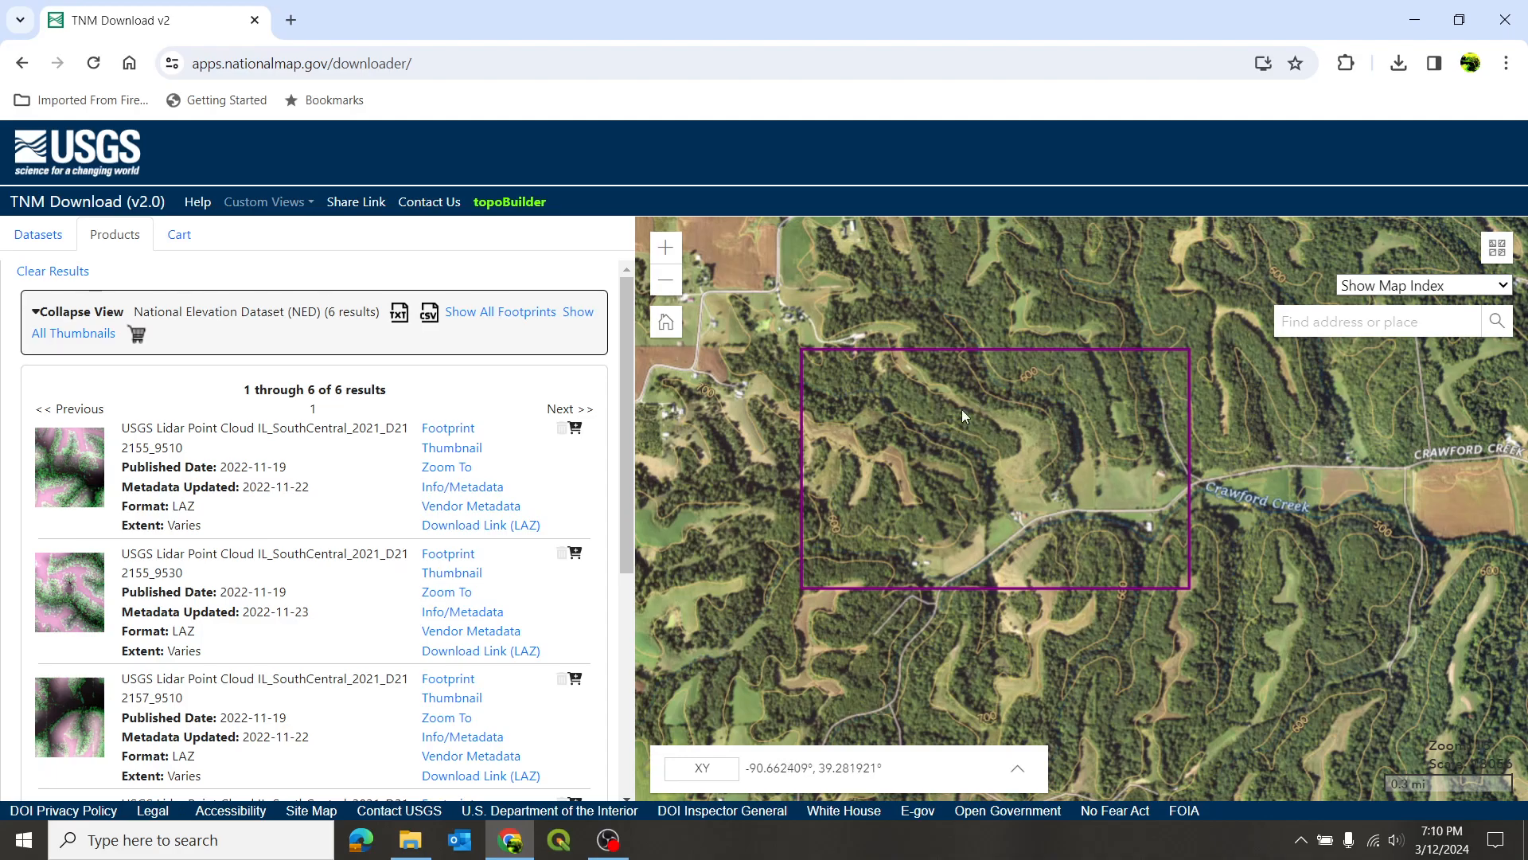
pyautogui.scroll(-2, 362, 676)
pyautogui.scroll(-1, 358, 643)
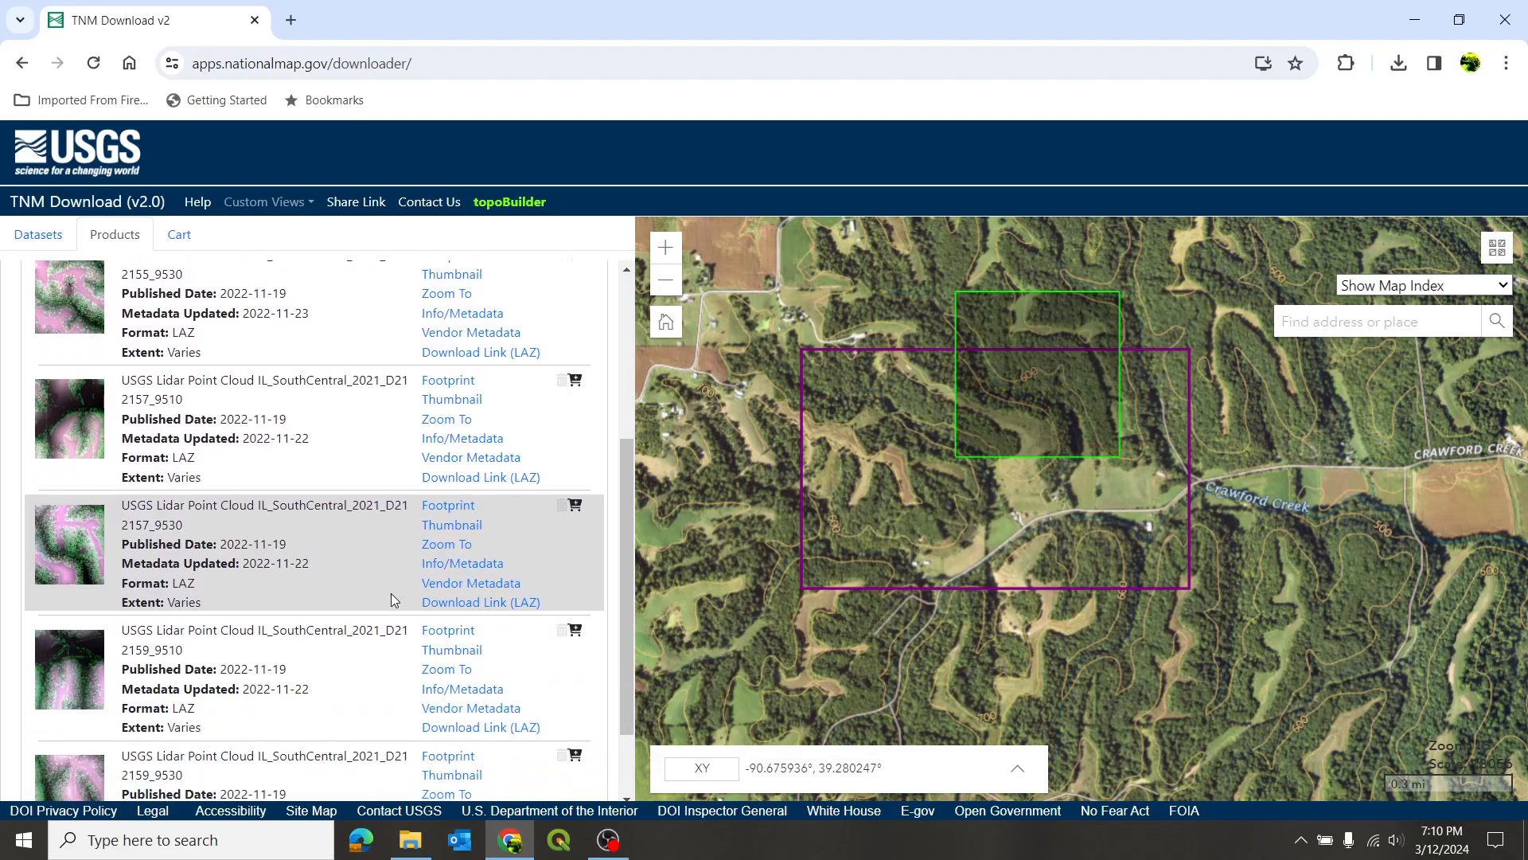
pyautogui.scroll(2, 390, 318)
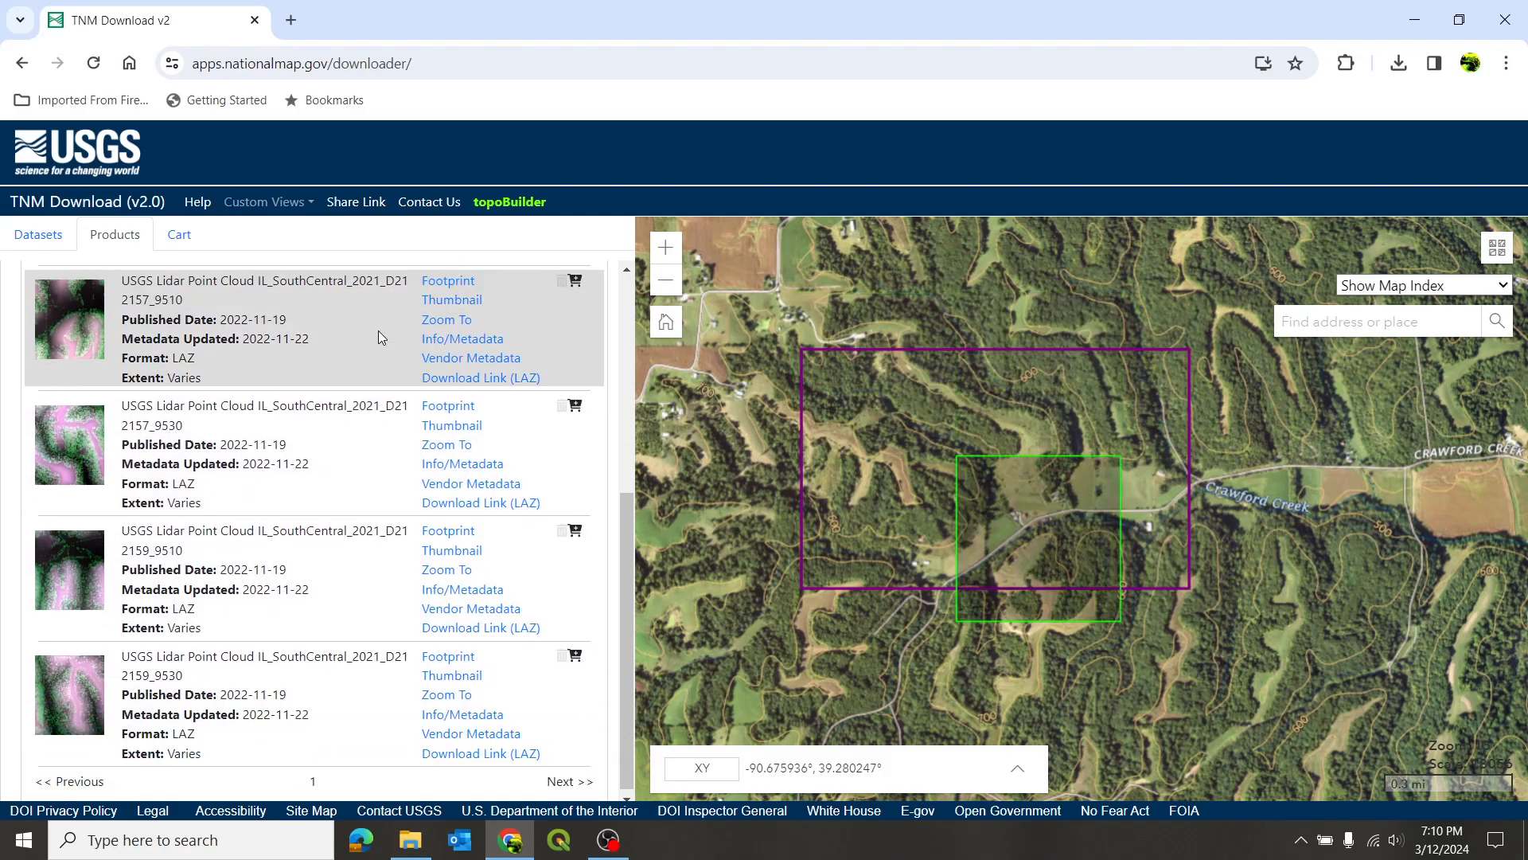
pyautogui.scroll(1, 384, 362)
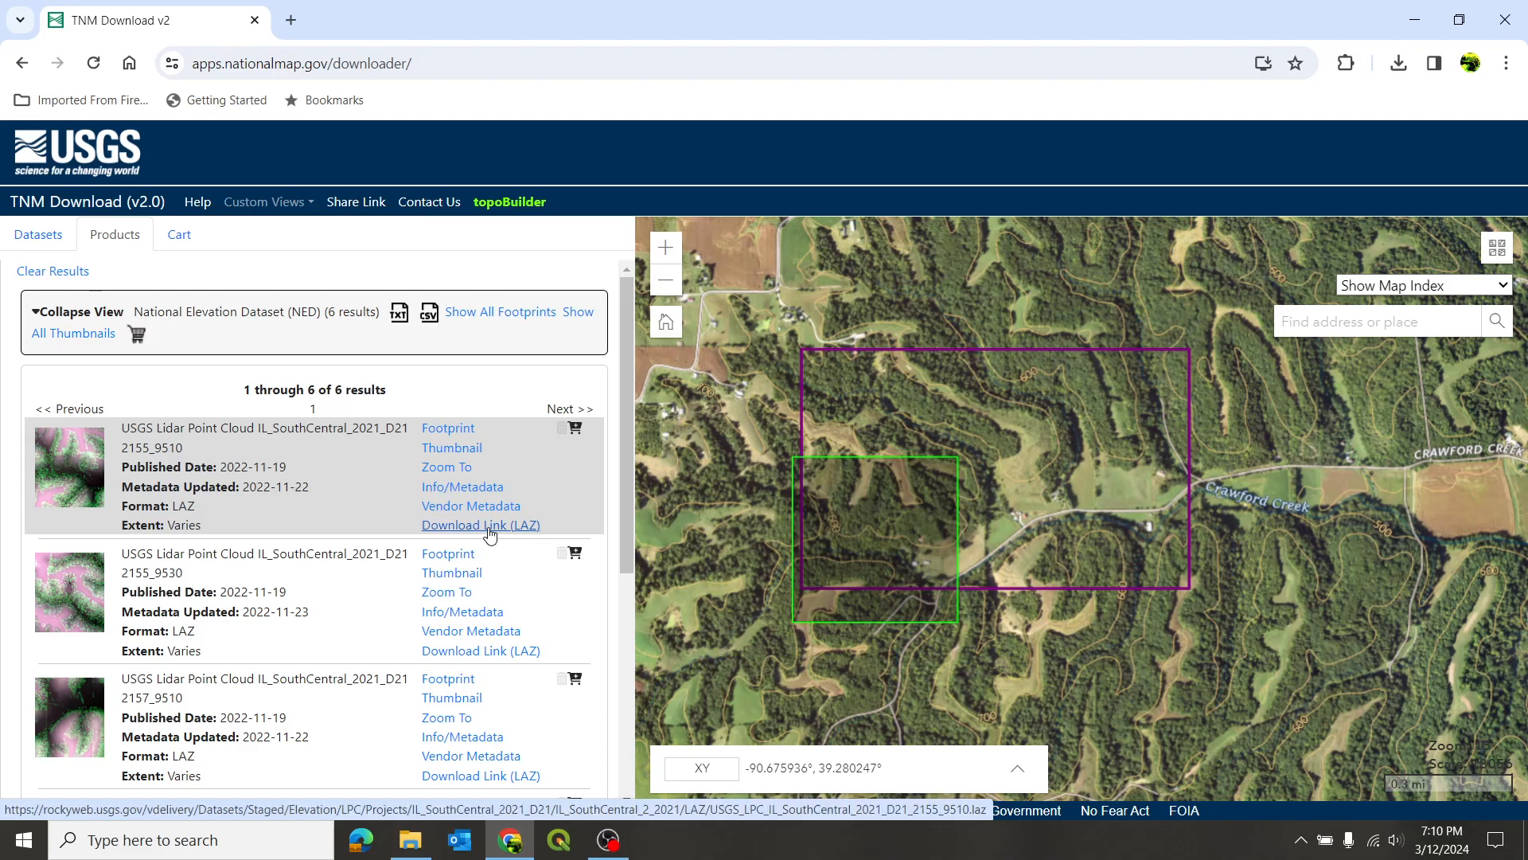
pyautogui.scroll(-3, 406, 597)
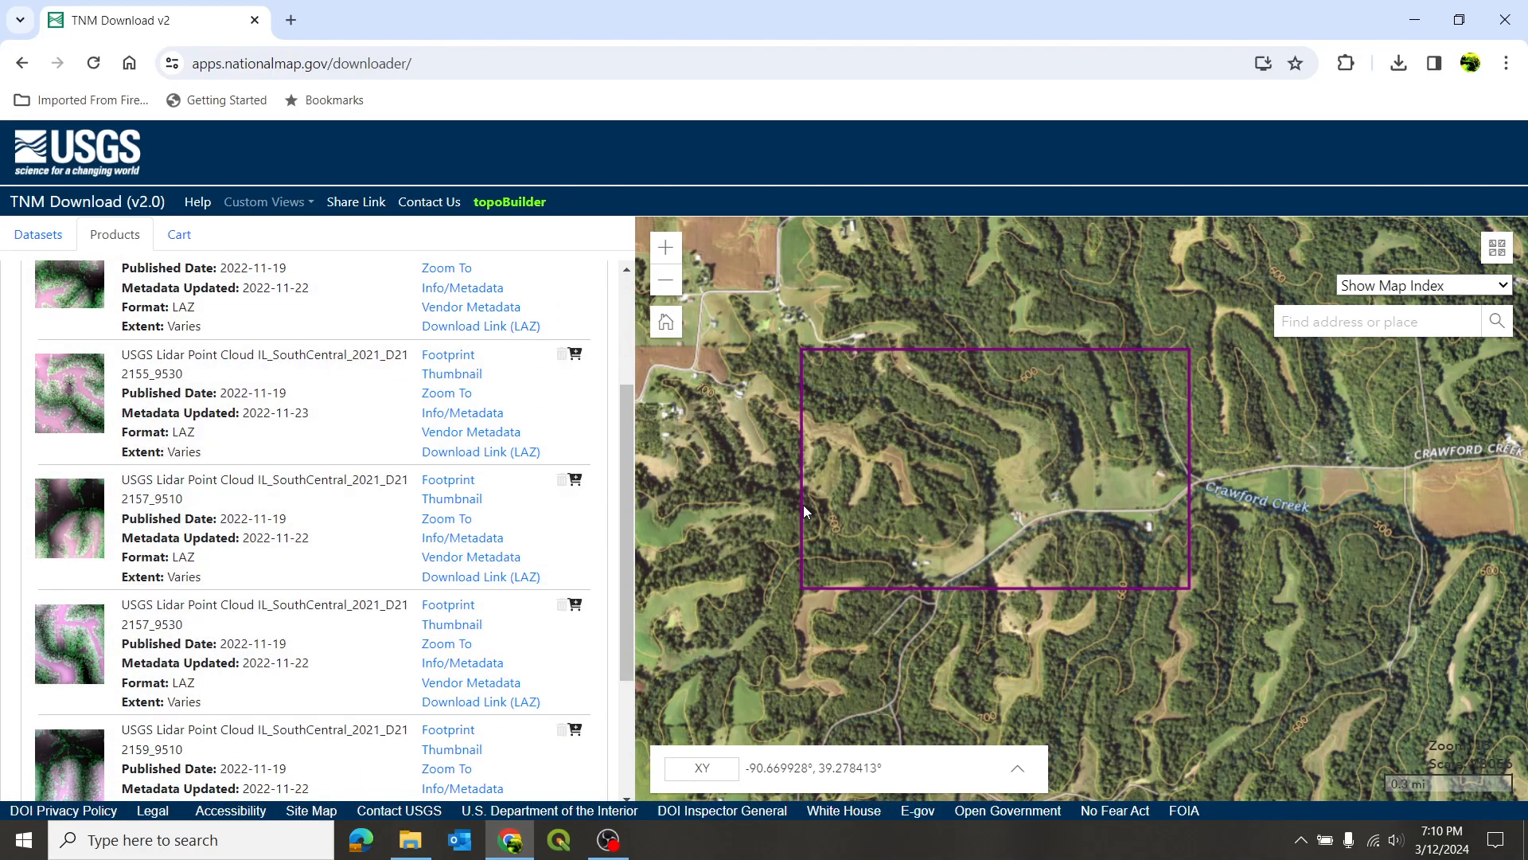
# - Switch from the browser to CloudCompare and bring in the four USGS LAZ files from the Downloads folder
pyautogui.click(1506, 27)
pyautogui.doubleClick(196, 235)
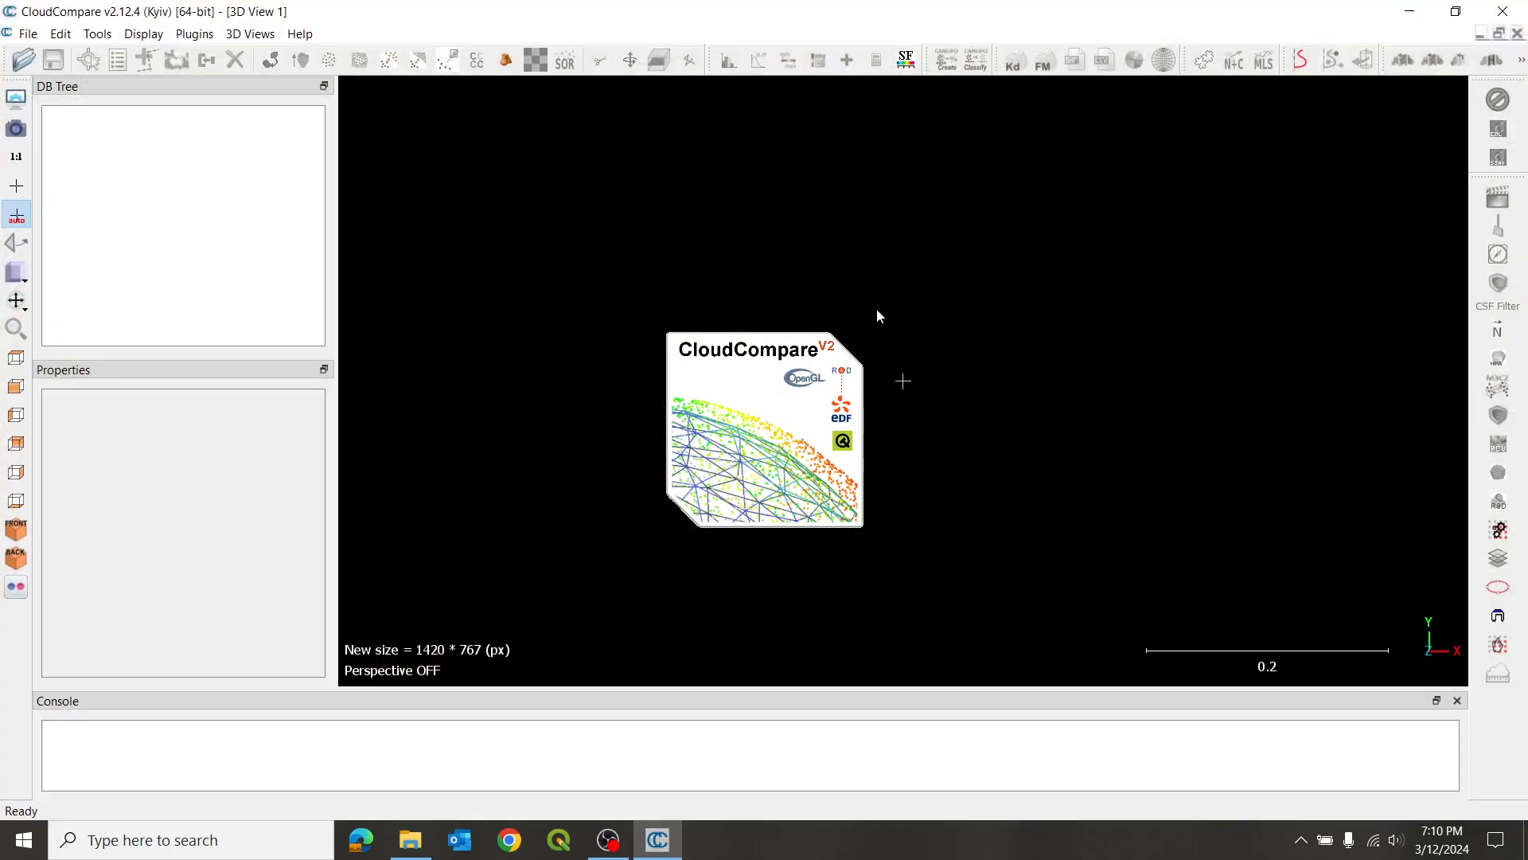
pyautogui.click(408, 838)
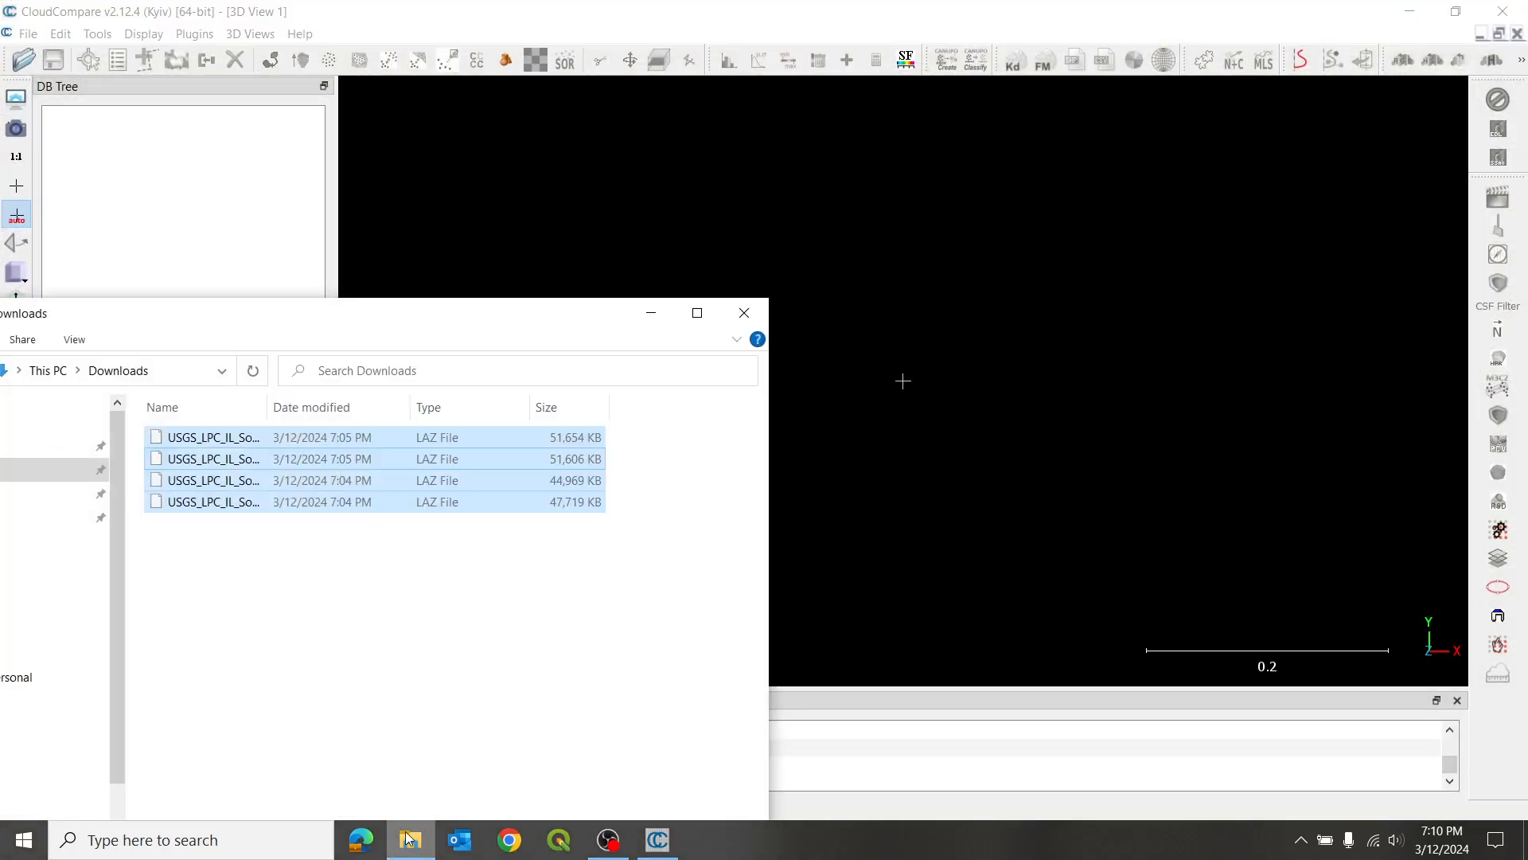
pyautogui.moveTo(382, 313); pyautogui.dragTo(344, 384)
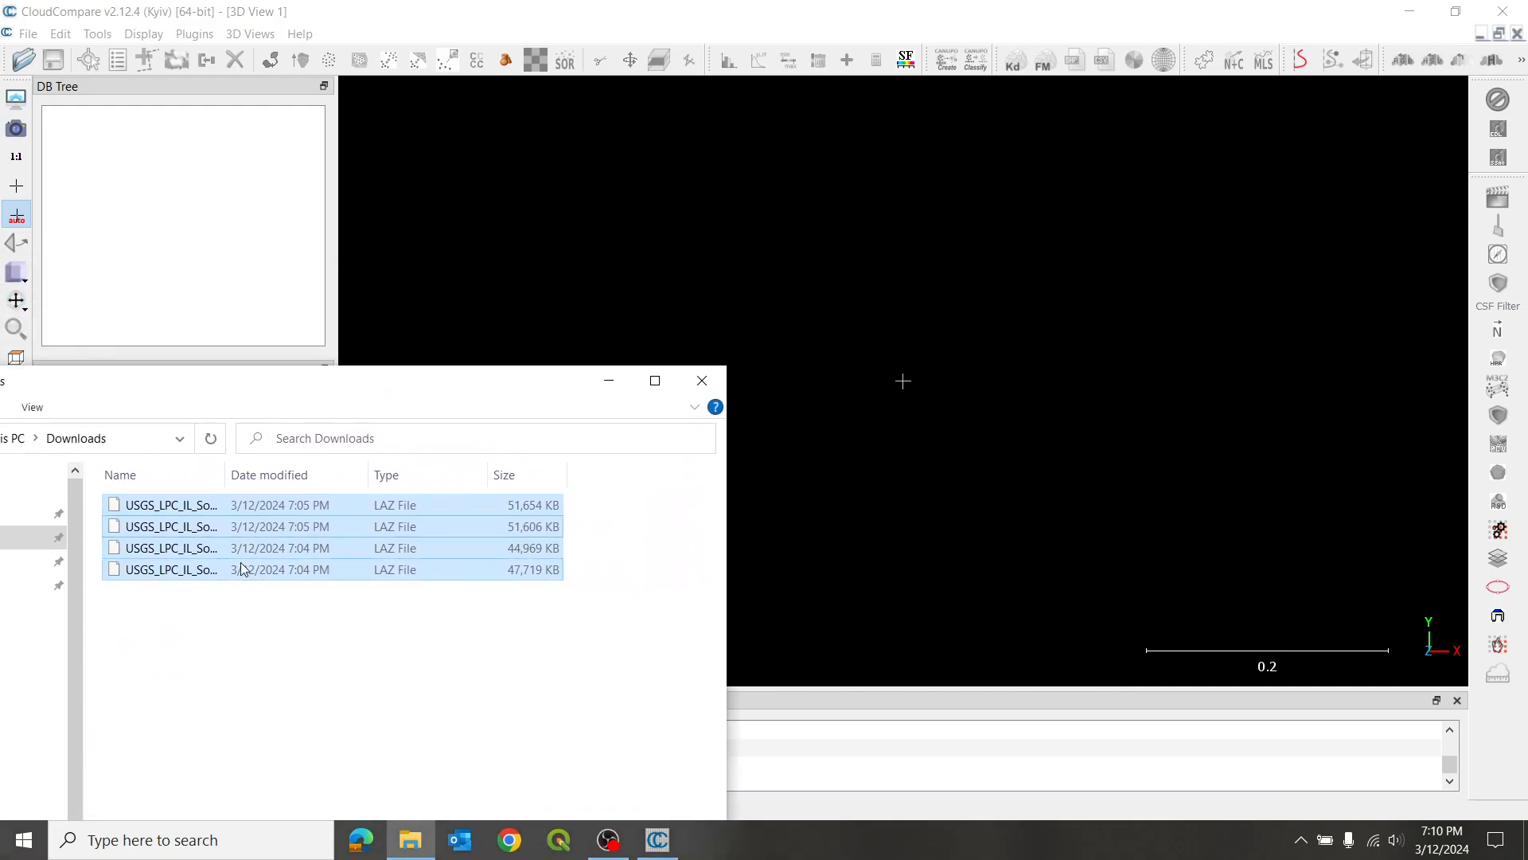
pyautogui.moveTo(316, 549); pyautogui.dragTo(933, 408)
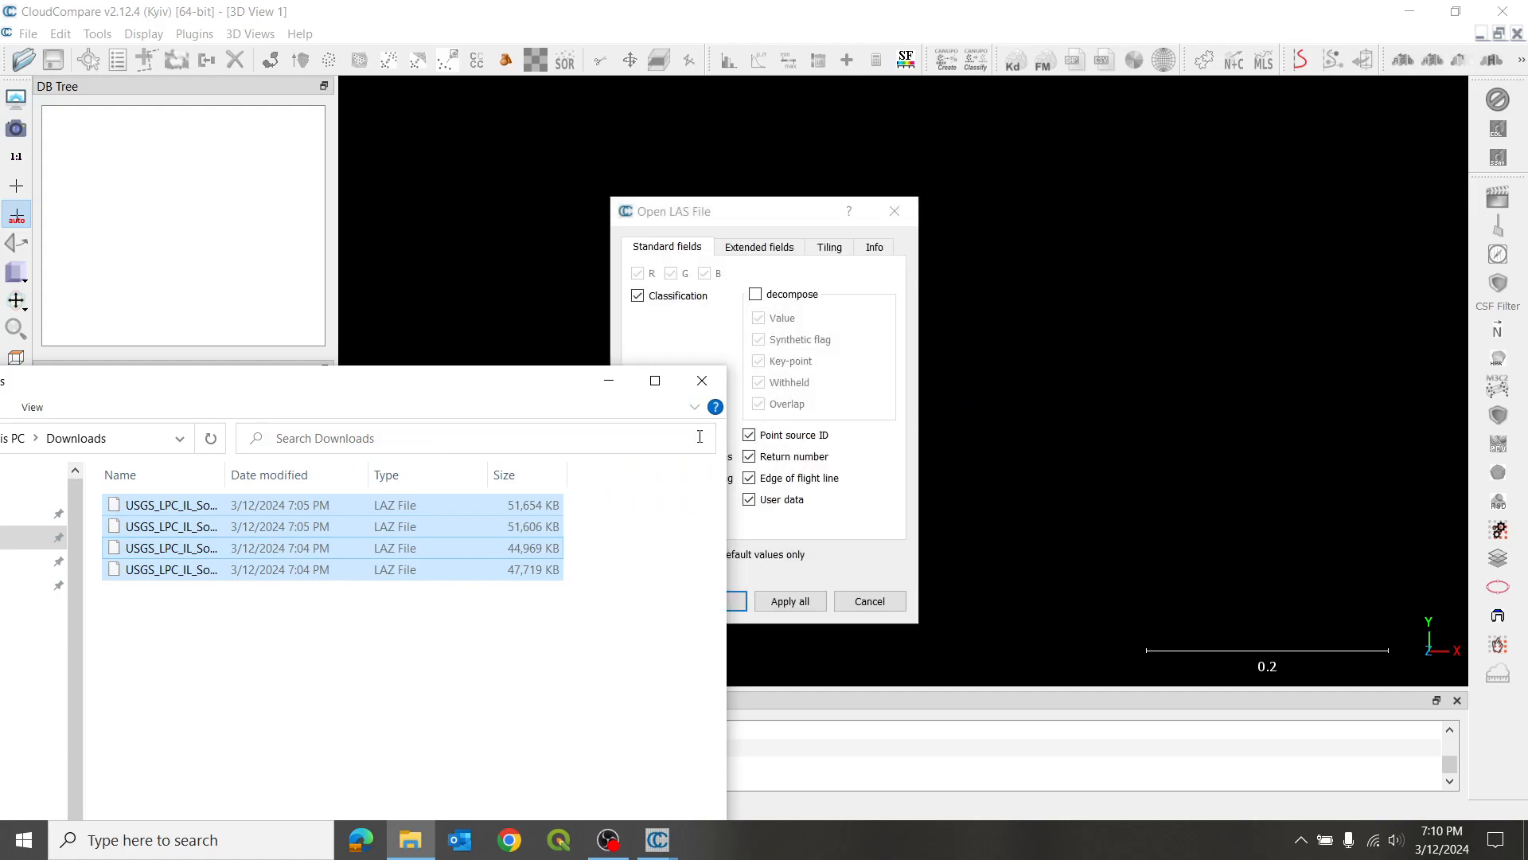
pyautogui.click(609, 380)
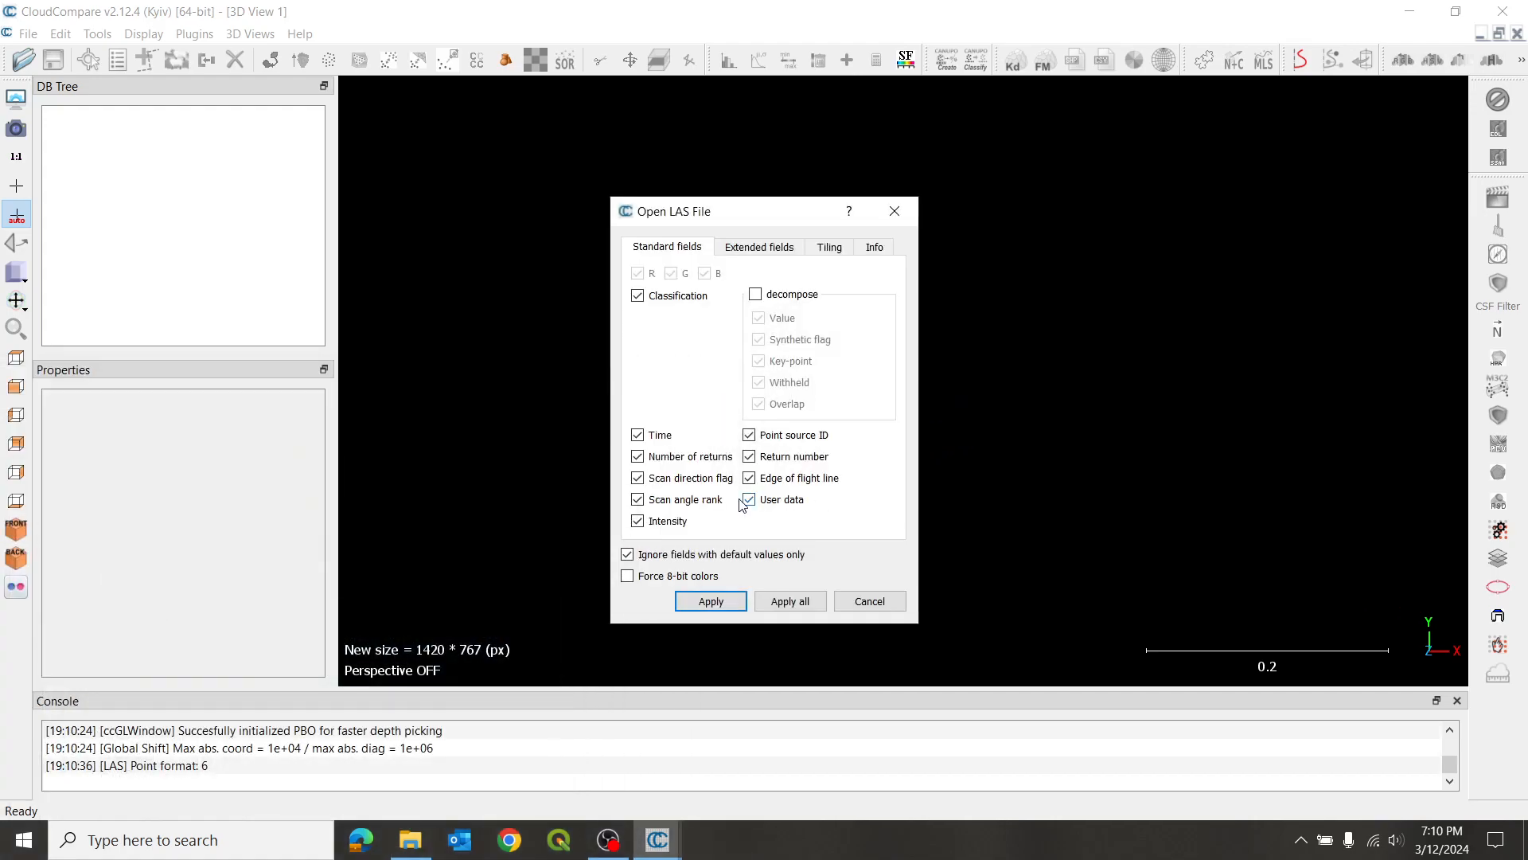
# - Import all four tiles with only the Classification and Intensity fields, accepting the suggested -2154000, -953900, 0 global shift for all of them
pyautogui.click(749, 499)
pyautogui.click(749, 478)
pyautogui.click(749, 457)
pyautogui.click(749, 435)
pyautogui.click(638, 434)
pyautogui.click(638, 456)
pyautogui.click(638, 478)
pyautogui.click(637, 499)
pyautogui.click(639, 500)
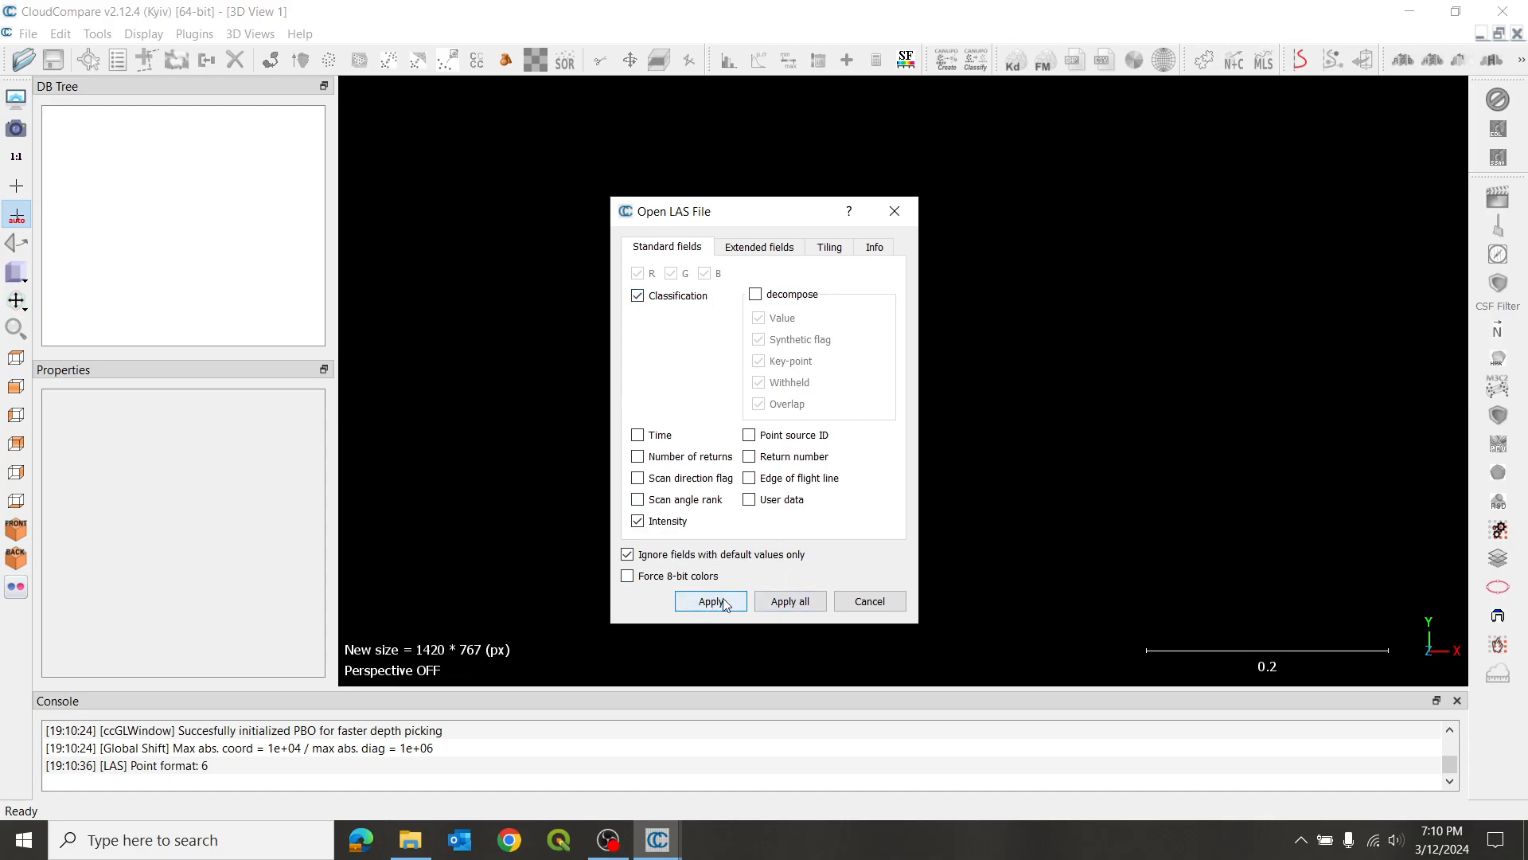
pyautogui.click(790, 602)
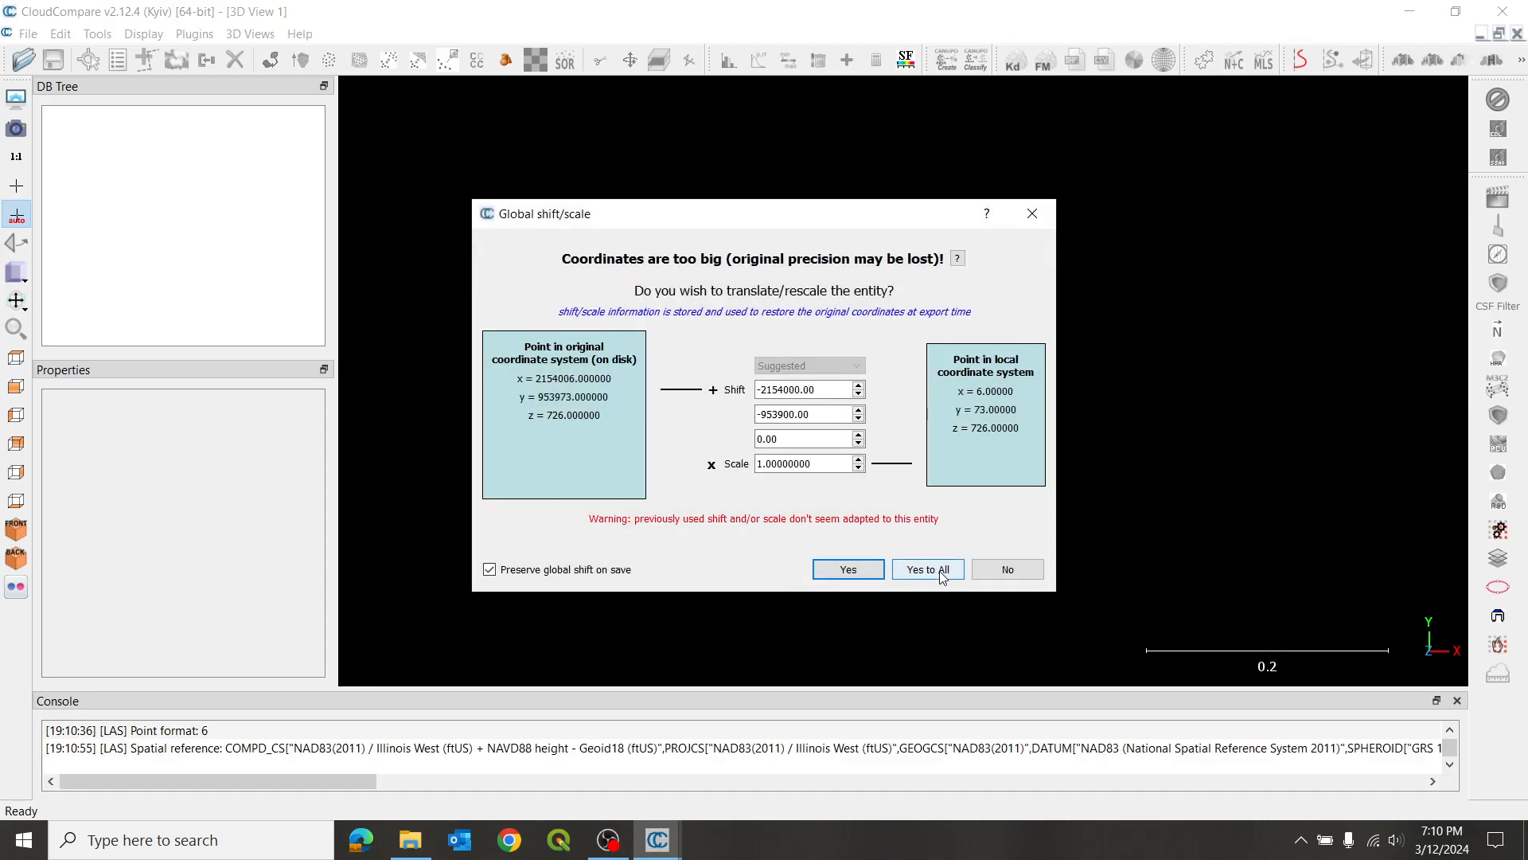
pyautogui.click(940, 571)
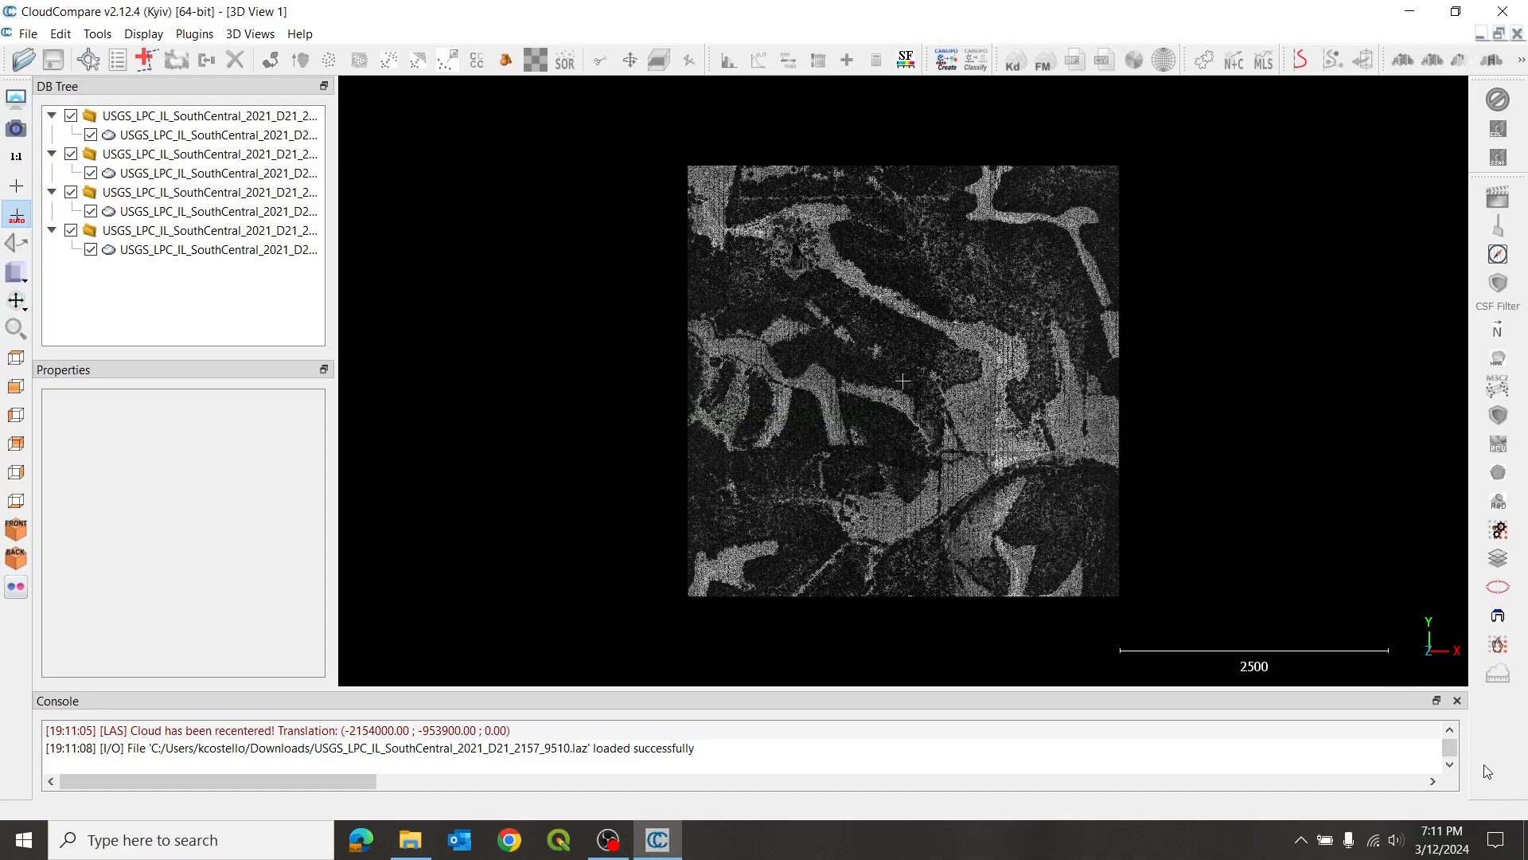
# - Check the spatial reference in the console and merge all four tiles into one cloud without generating an original cloud index scalar field
pyautogui.click(1450, 730)
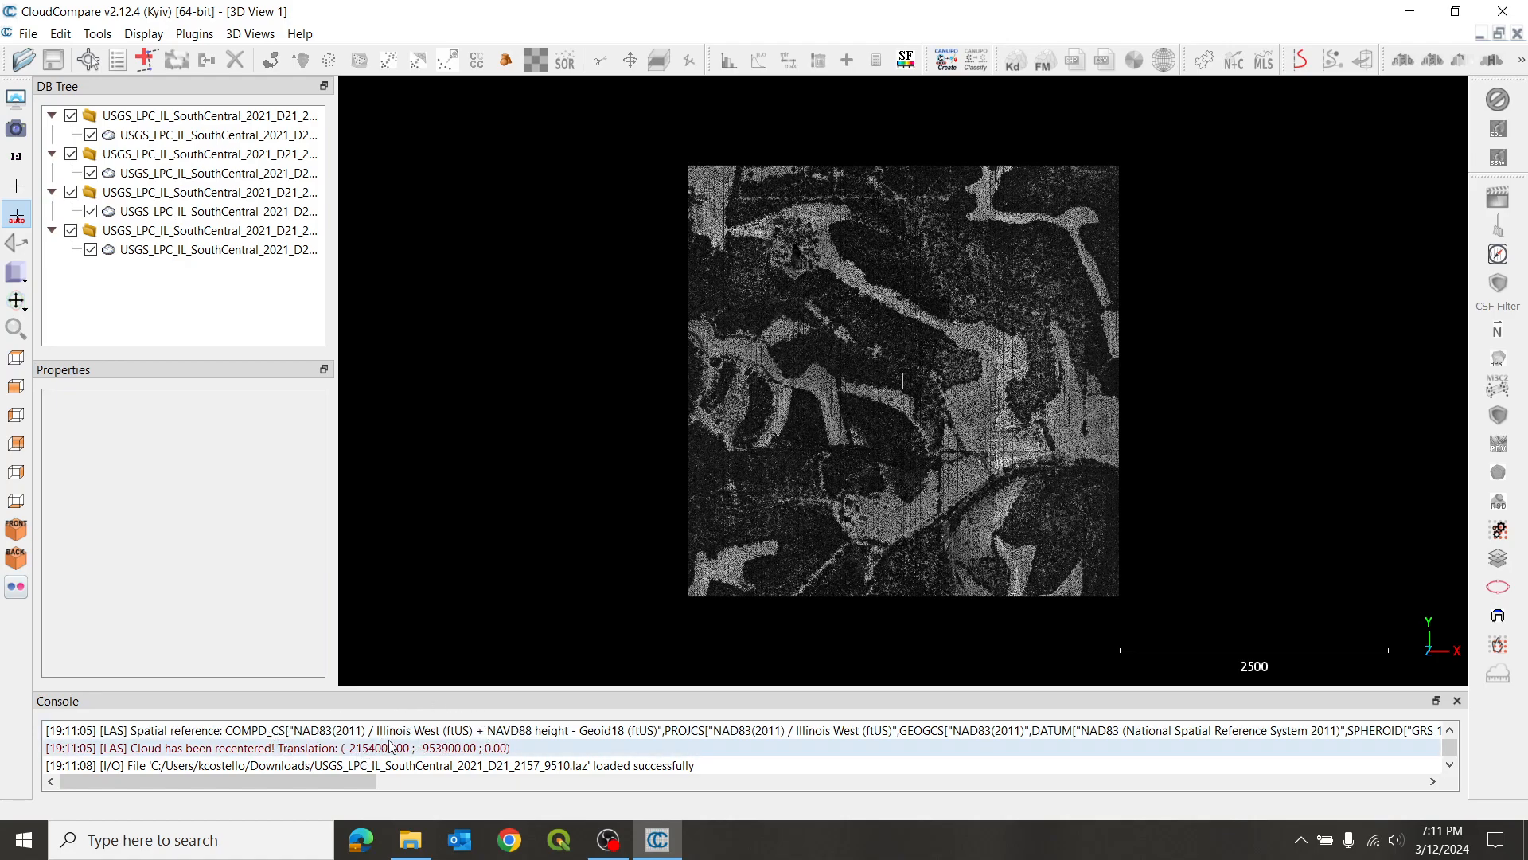
pyautogui.moveTo(348, 790); pyautogui.dragTo(1044, 788)
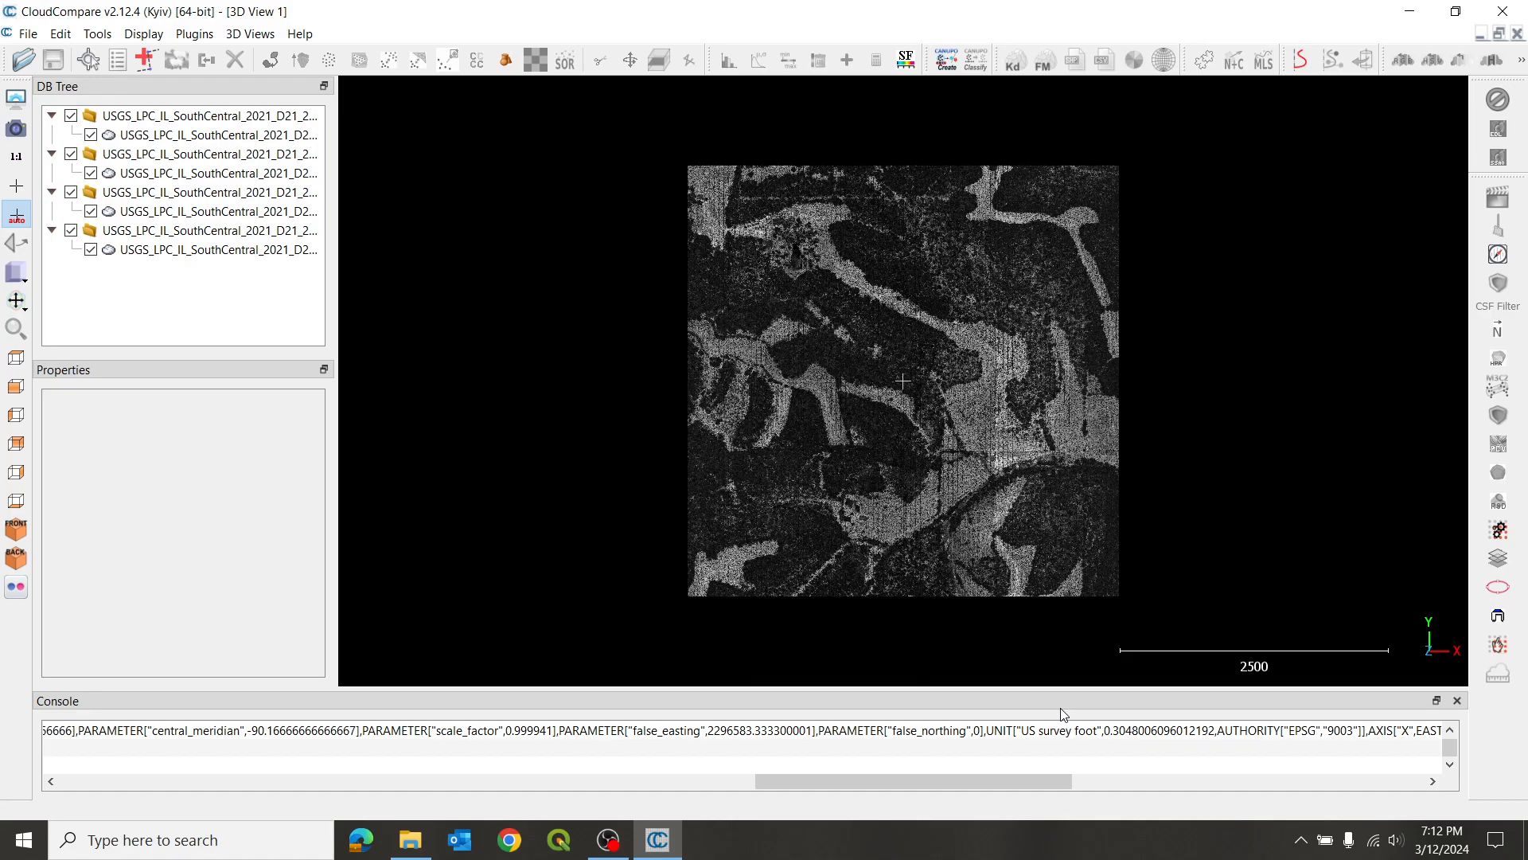
pyautogui.click(225, 251)
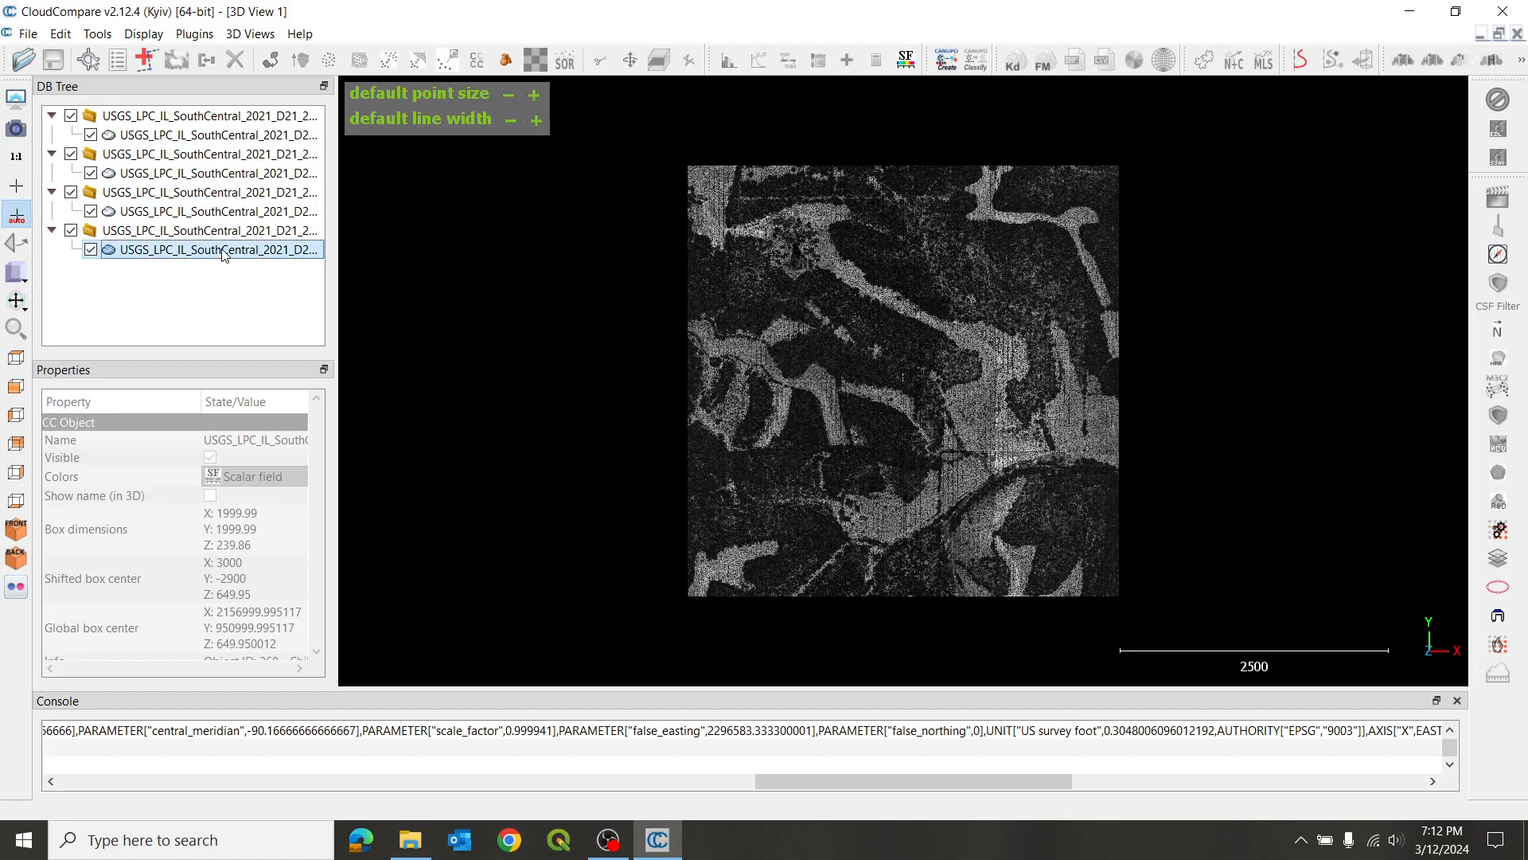
pyautogui.keyDown('shift'); pyautogui.click(273, 121); pyautogui.keyUp('shift')
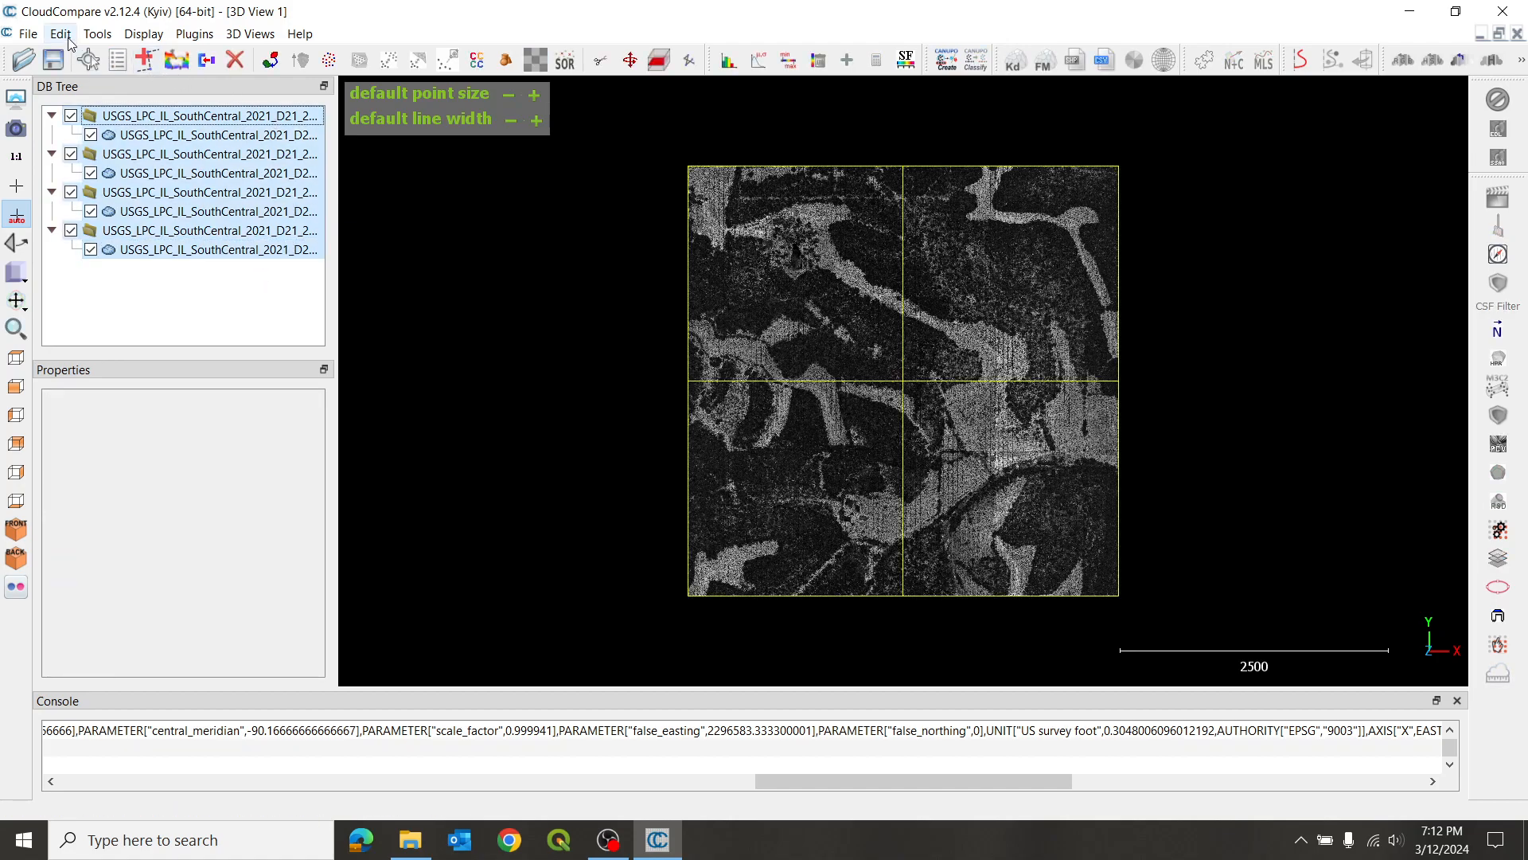
pyautogui.click(68, 40)
pyautogui.click(124, 296)
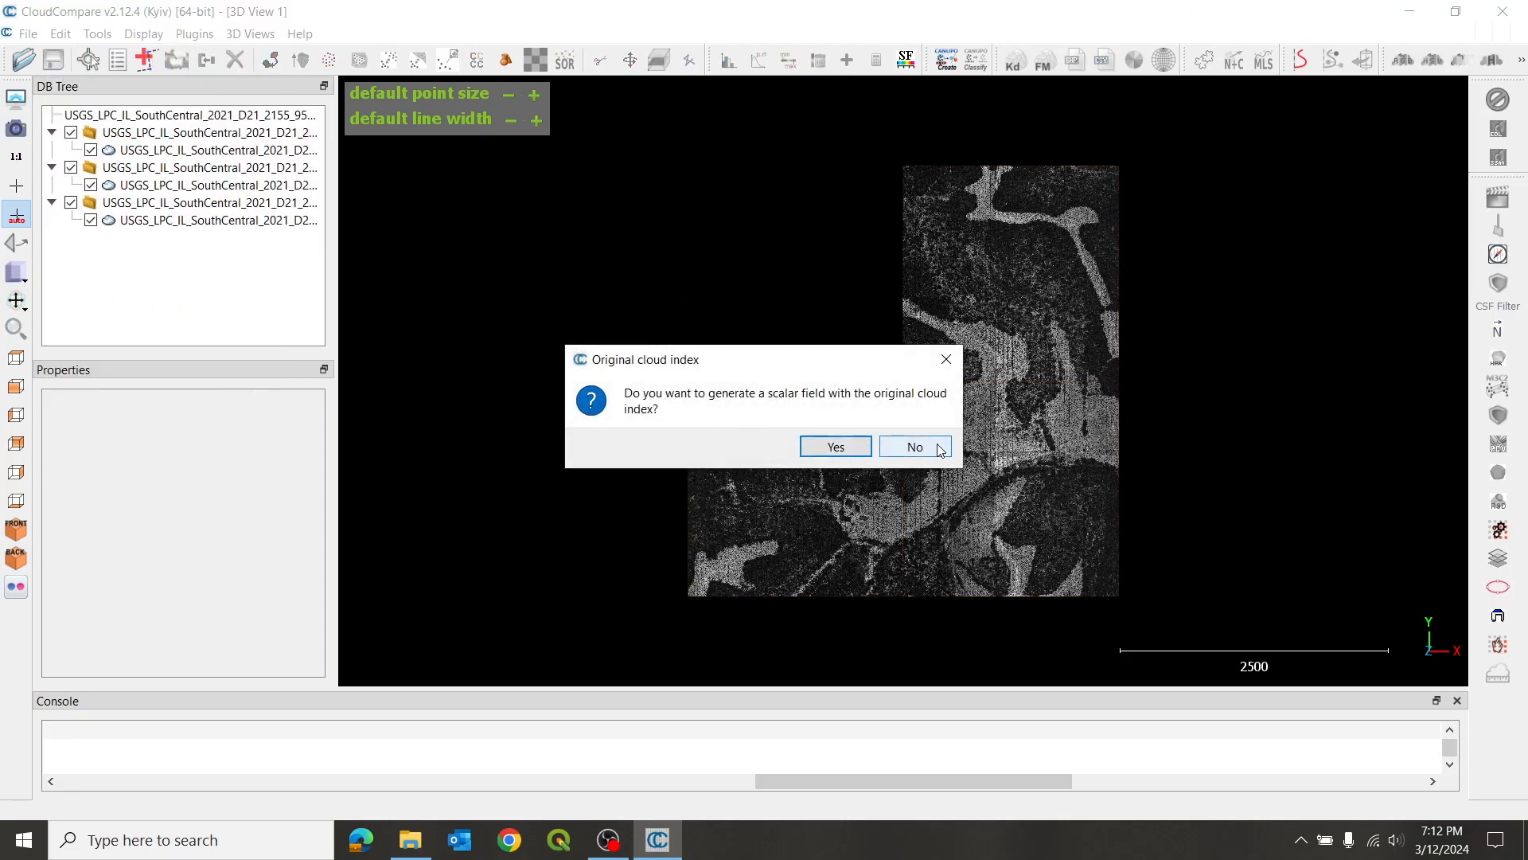
pyautogui.click(914, 447)
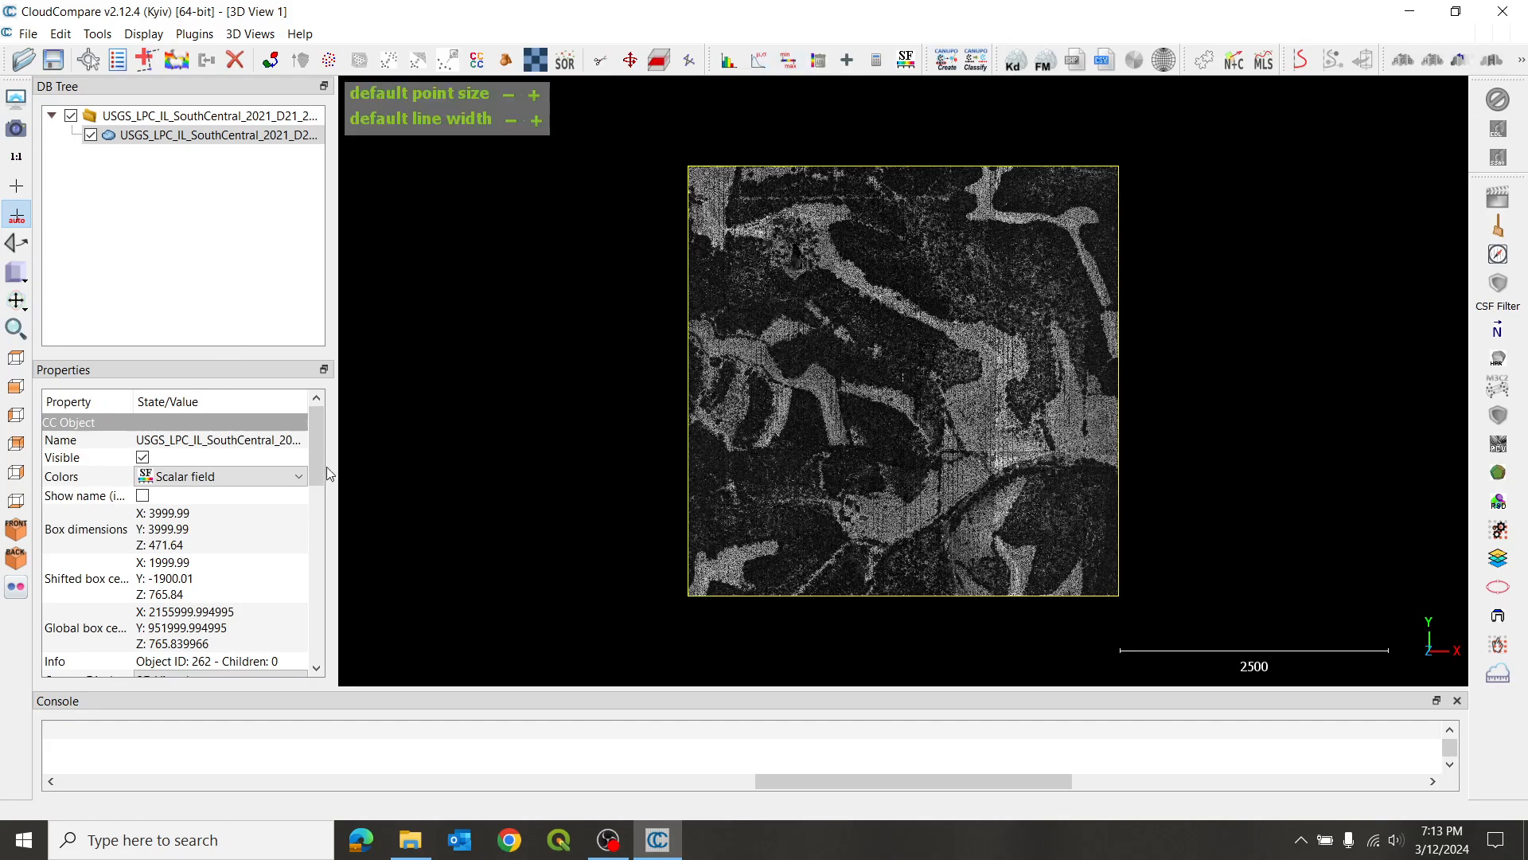
# - Set the merged cloud's active scalar field to Classification
pyautogui.moveTo(313, 451); pyautogui.dragTo(315, 515)
pyautogui.click(279, 549)
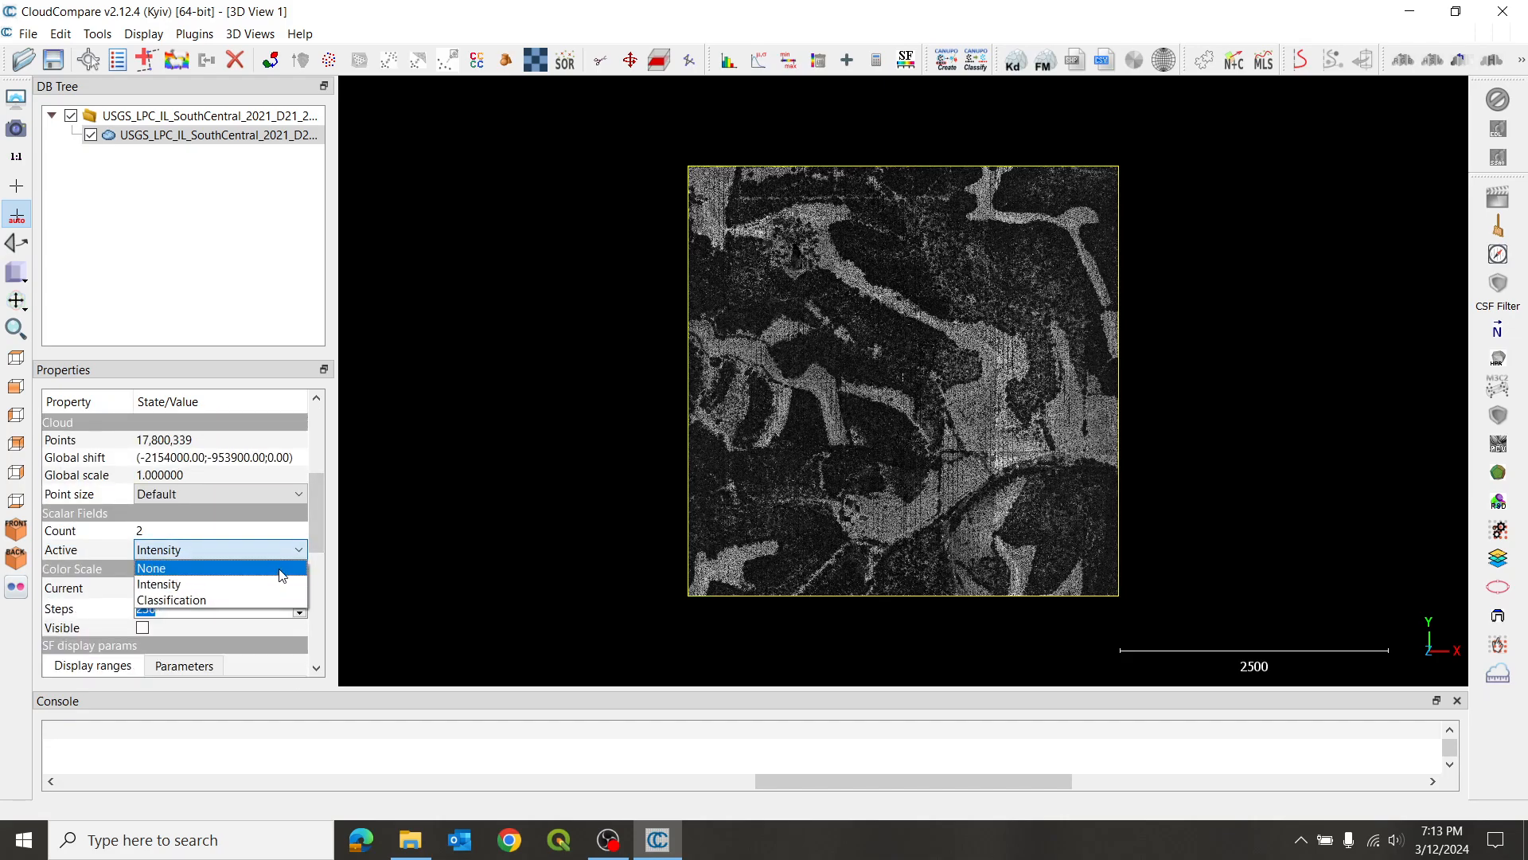
pyautogui.click(256, 597)
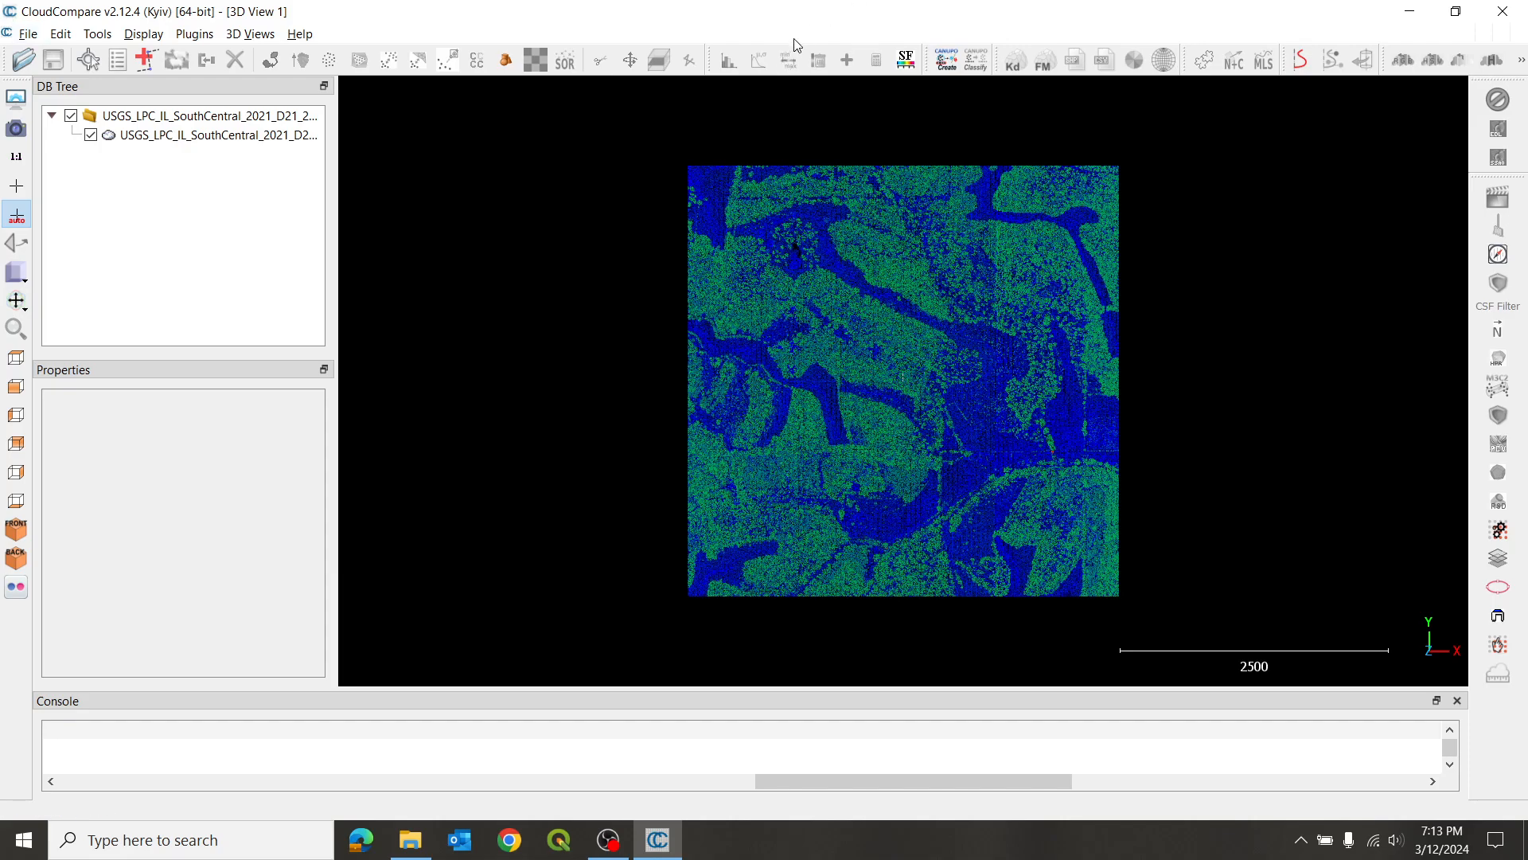
# - Filter the merged cloud by classification value with the range 2 to 2 and export the matching points as a new cloud
pyautogui.click(220, 135)
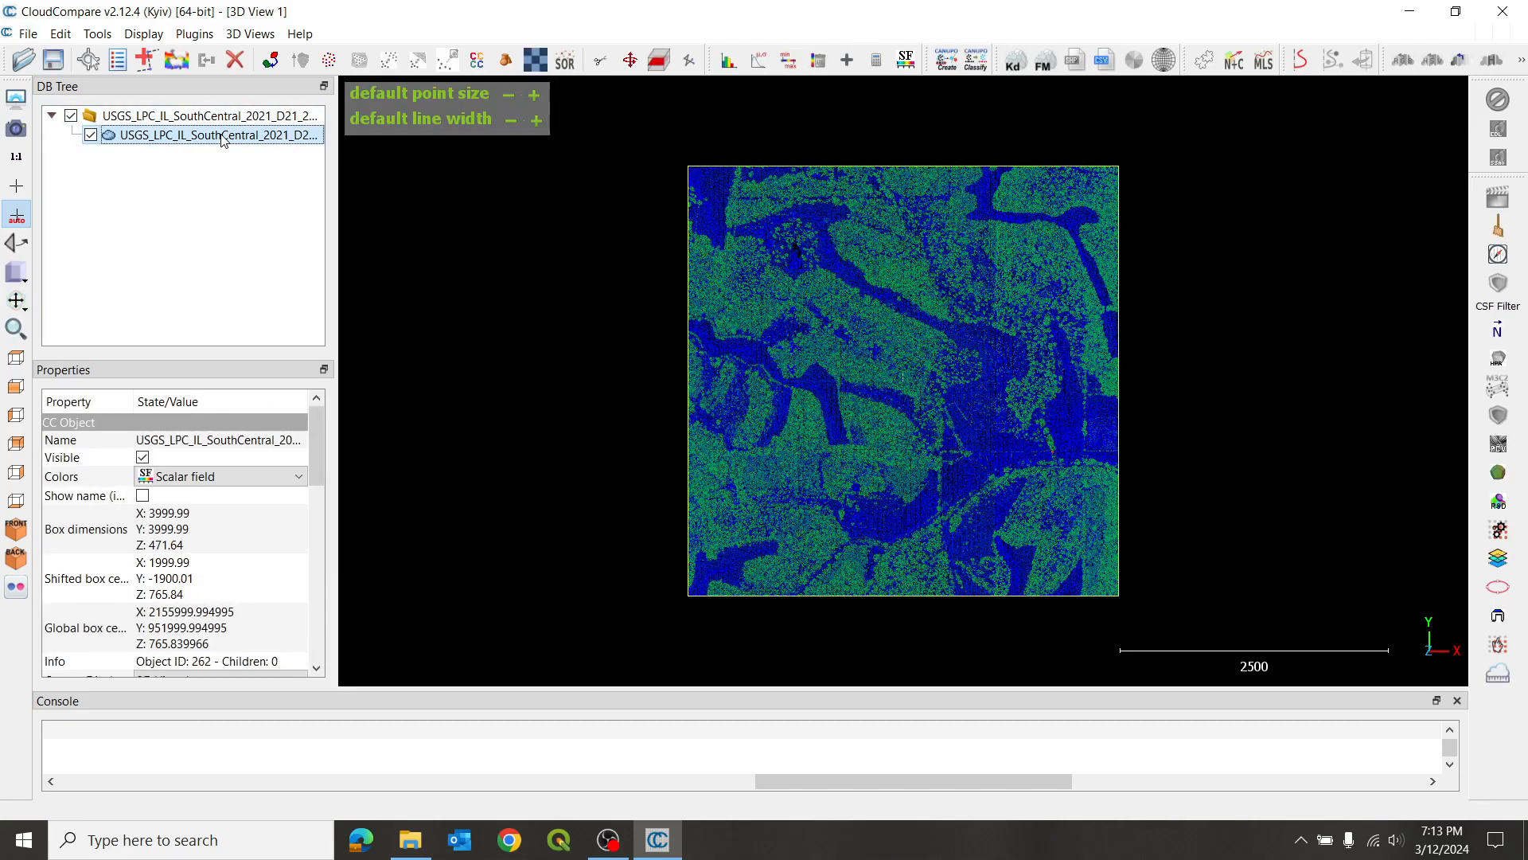
pyautogui.click(792, 62)
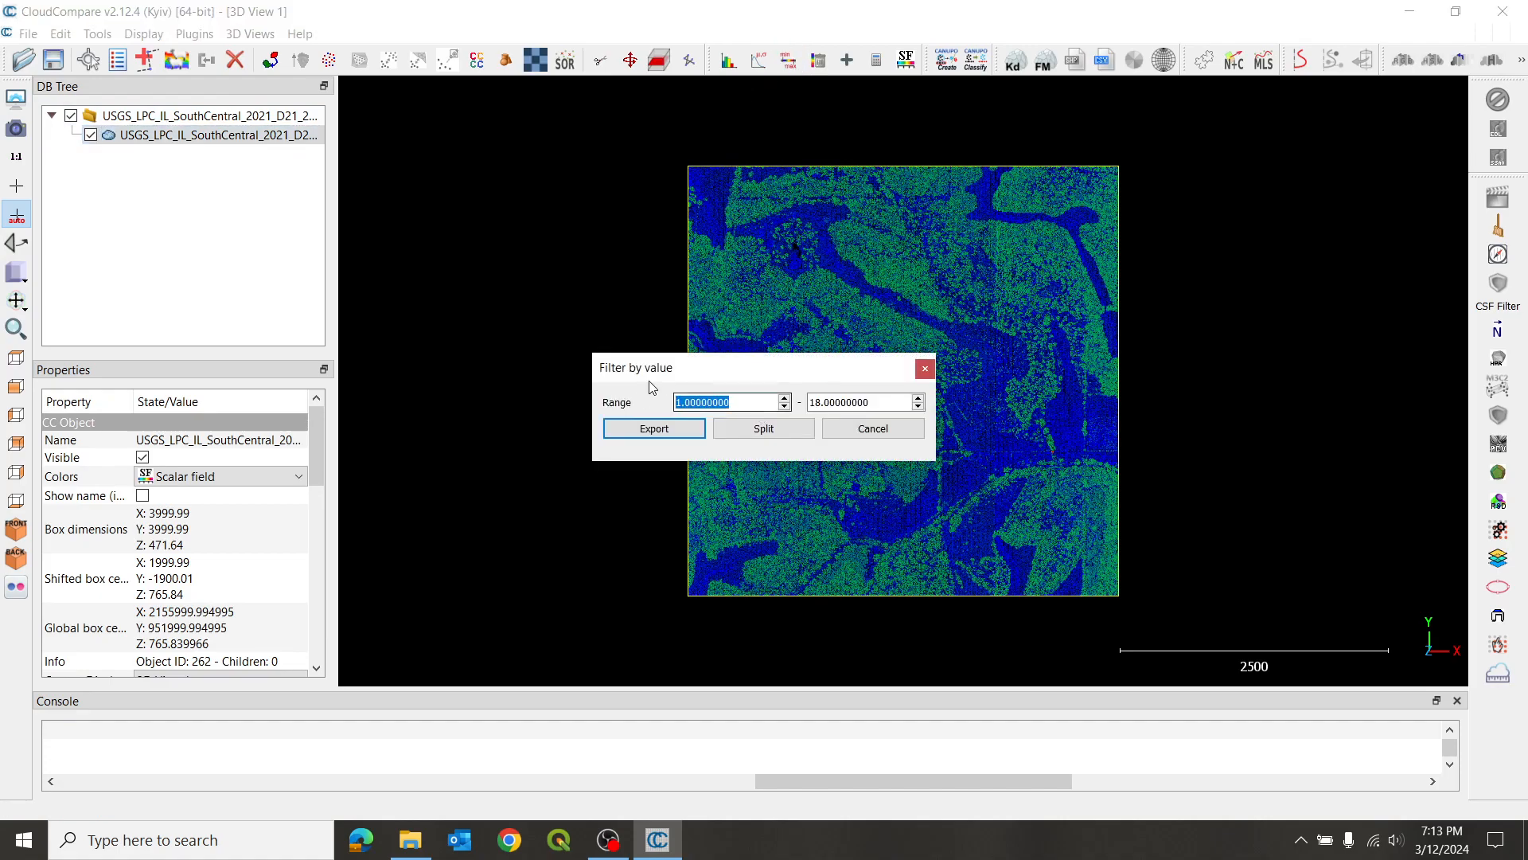
pyautogui.write('2')
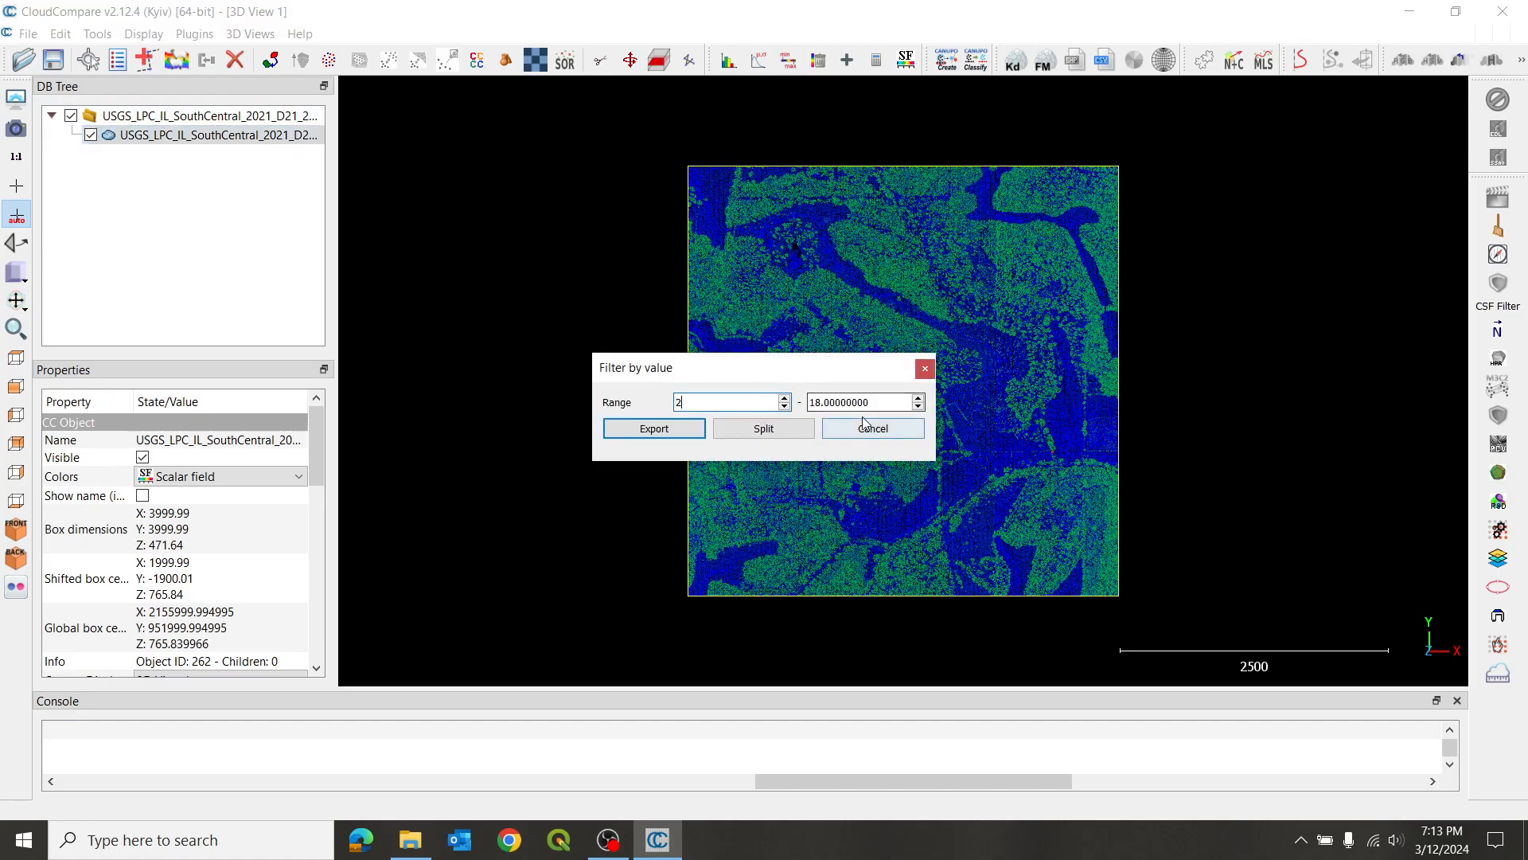
pyautogui.press('Tab')
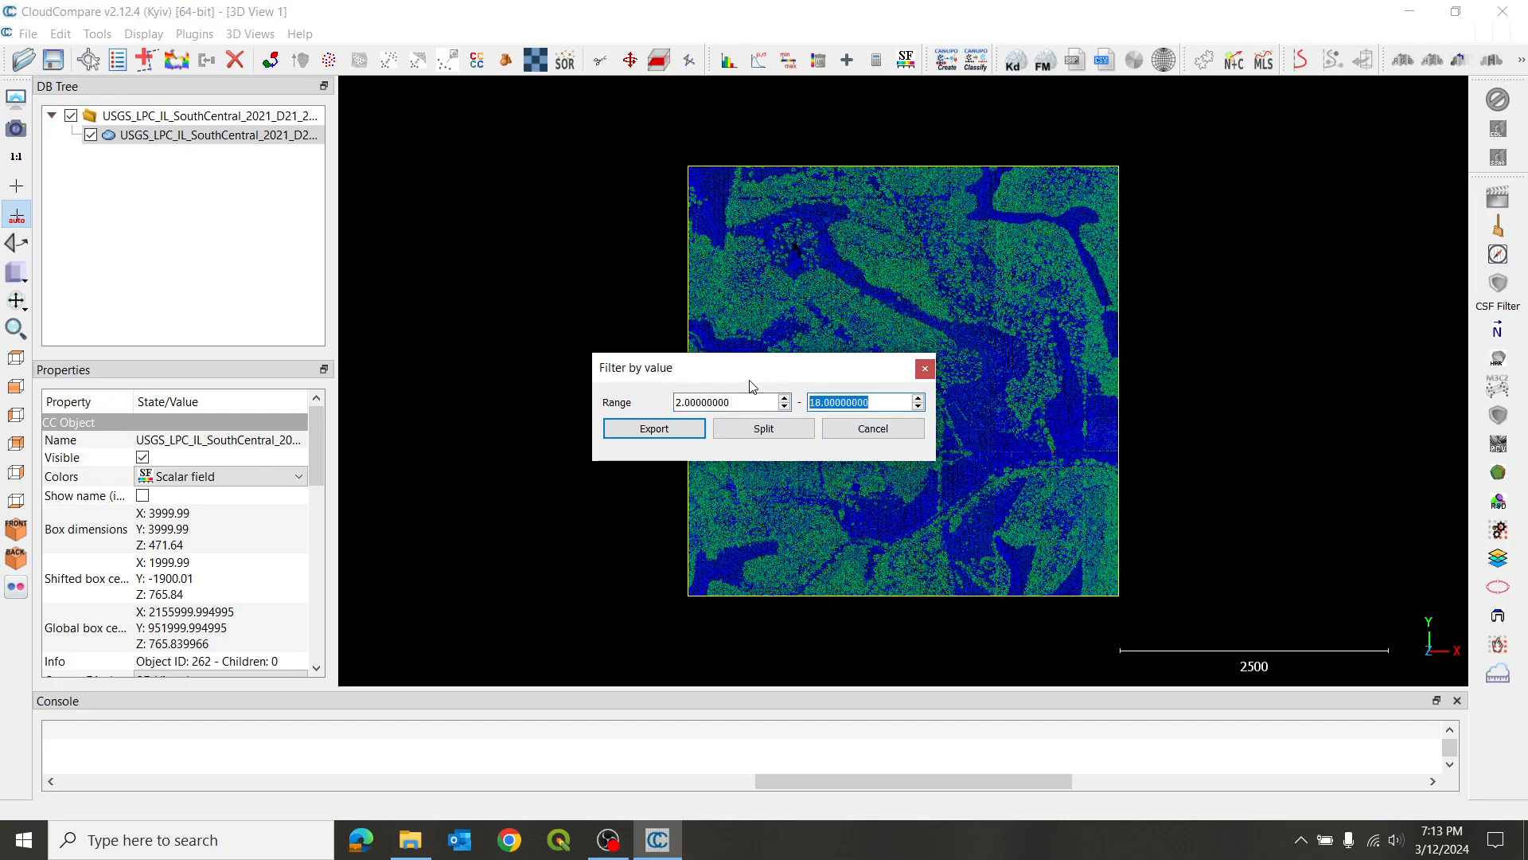
pyautogui.write('2')
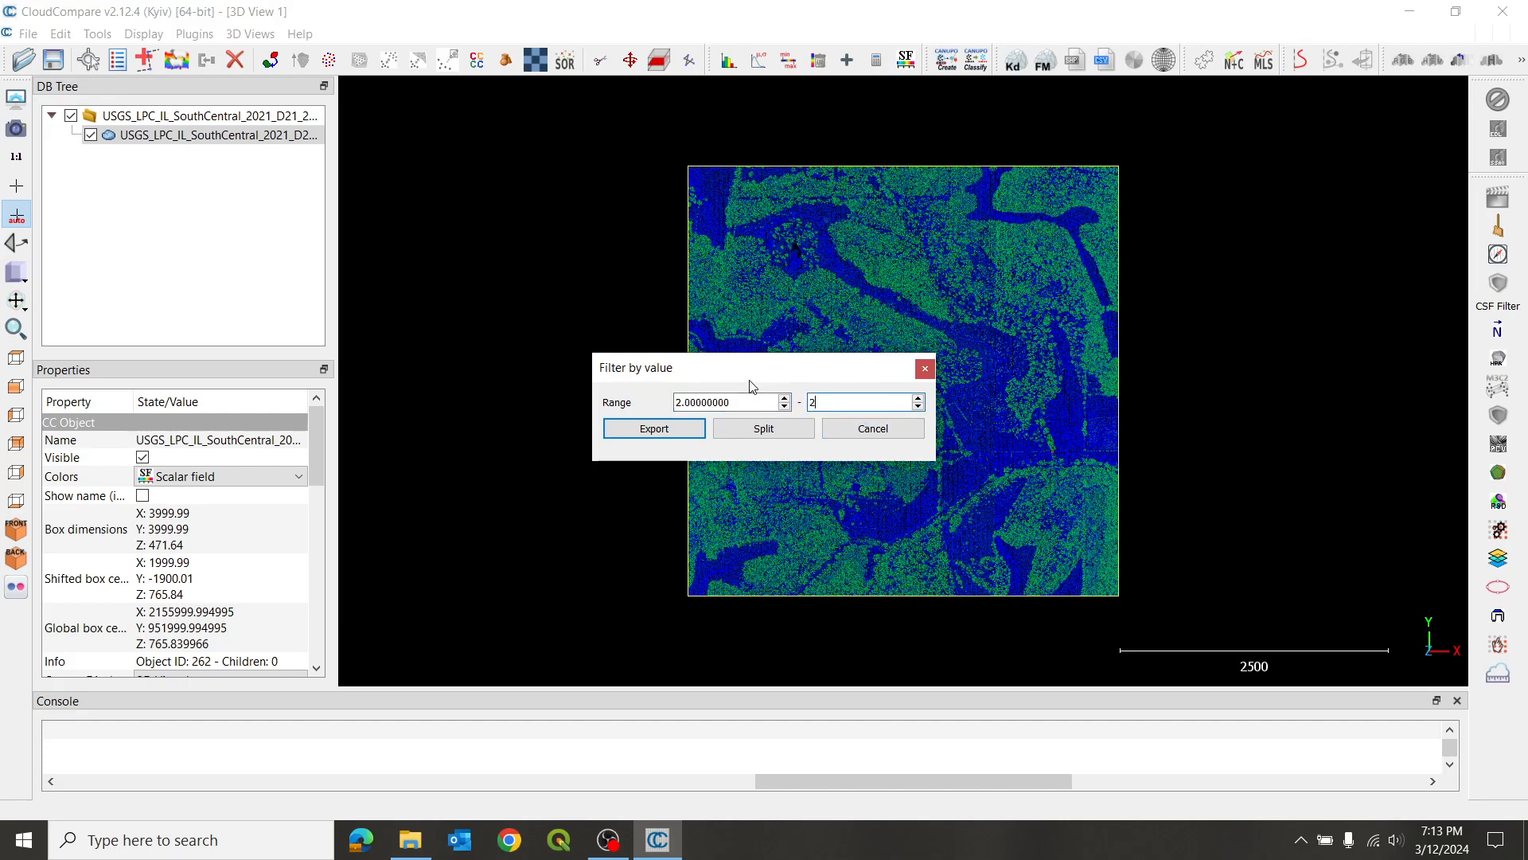
pyautogui.click(667, 431)
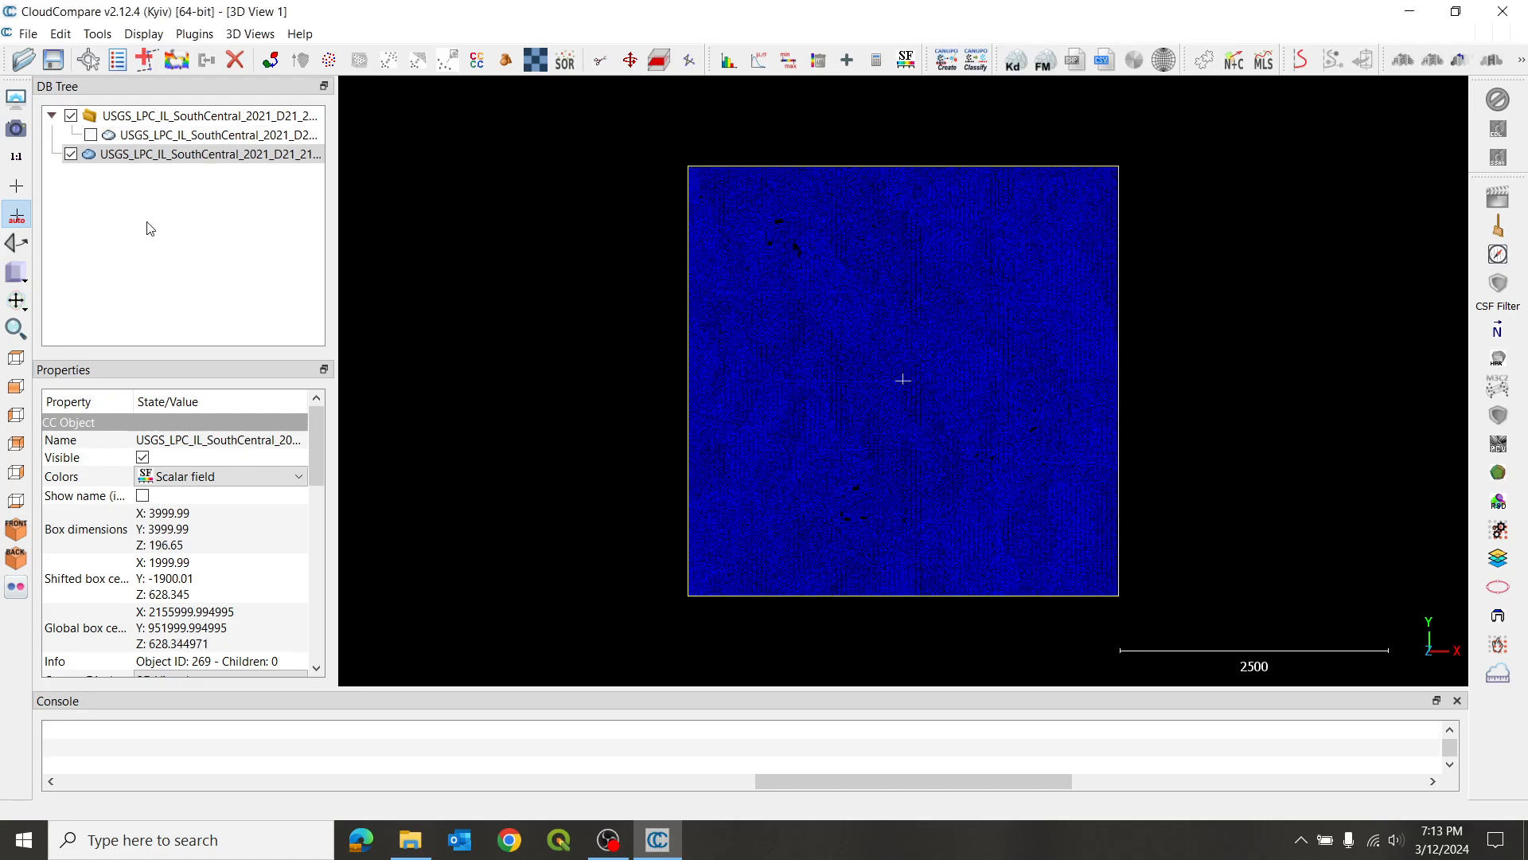
# - Compare the filtered cloud with the unfiltered merged cloud by showing the unfiltered one and hiding it again
pyautogui.scroll(6, 886, 366)
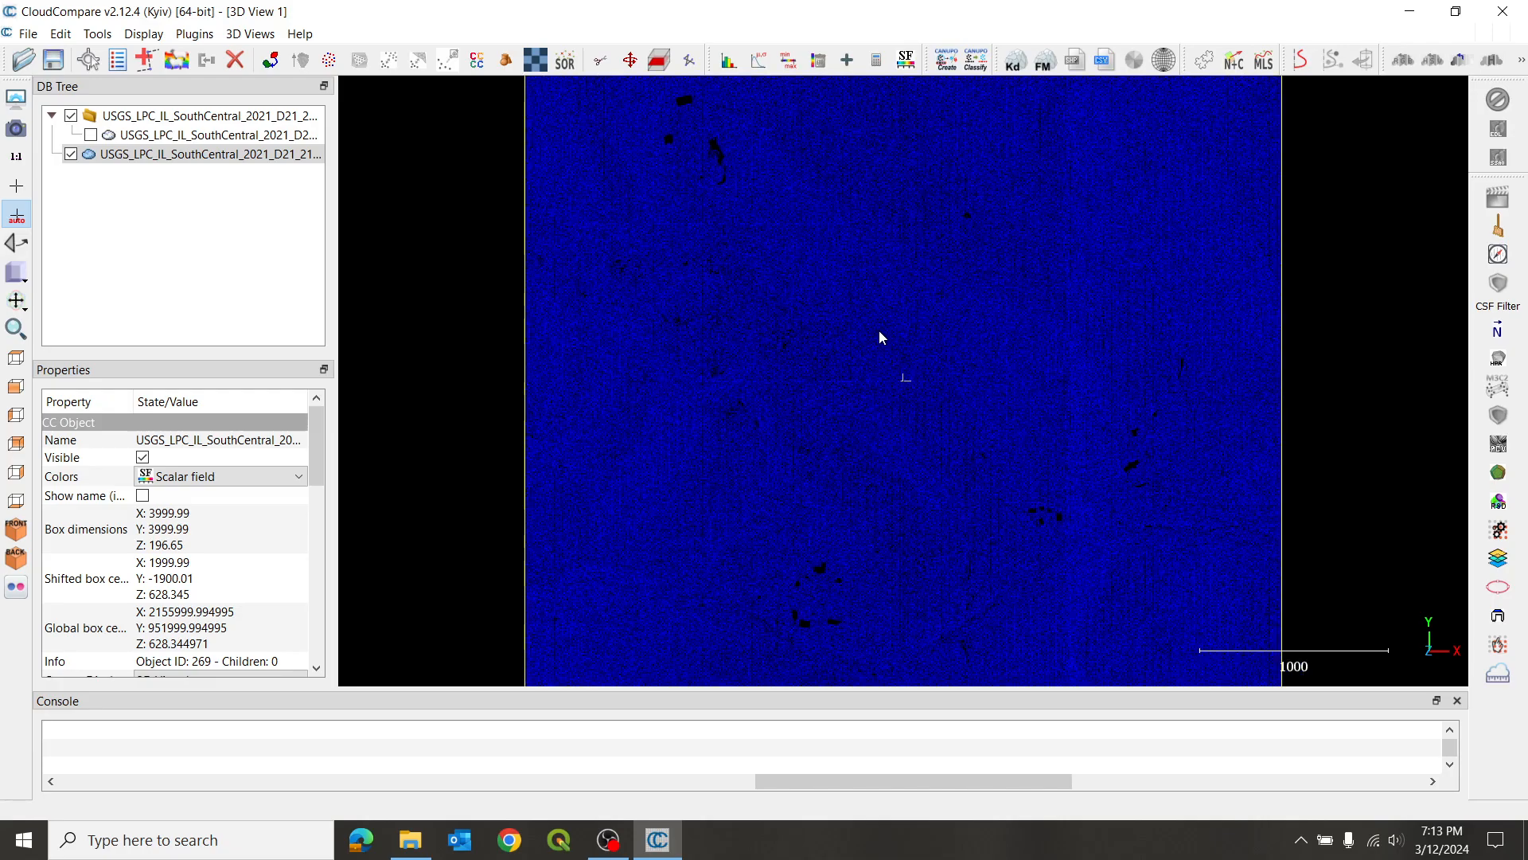
pyautogui.scroll(2, 868, 337)
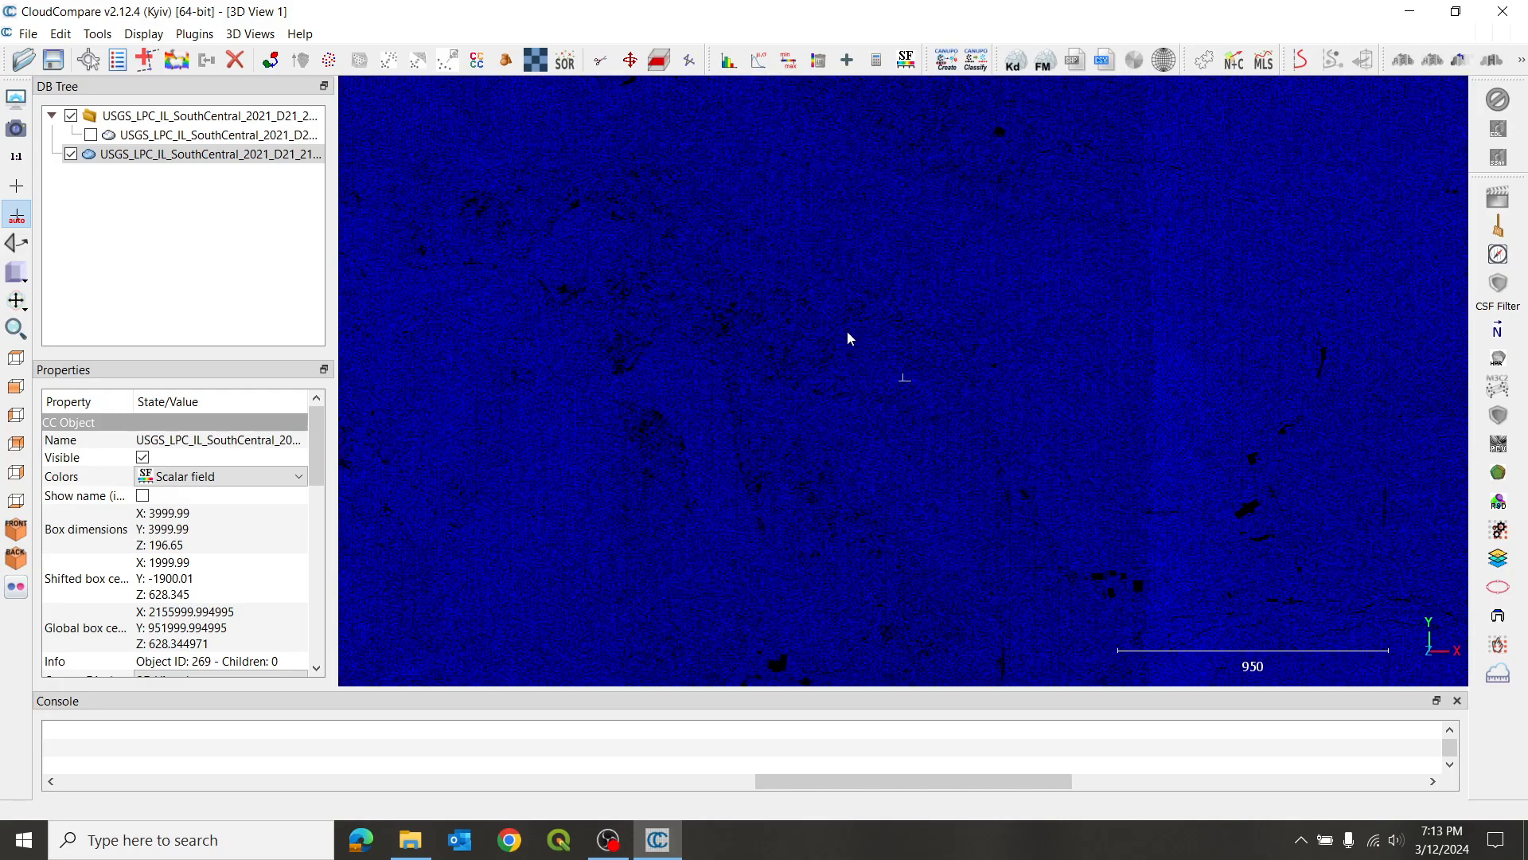
pyautogui.click(90, 138)
pyautogui.click(91, 136)
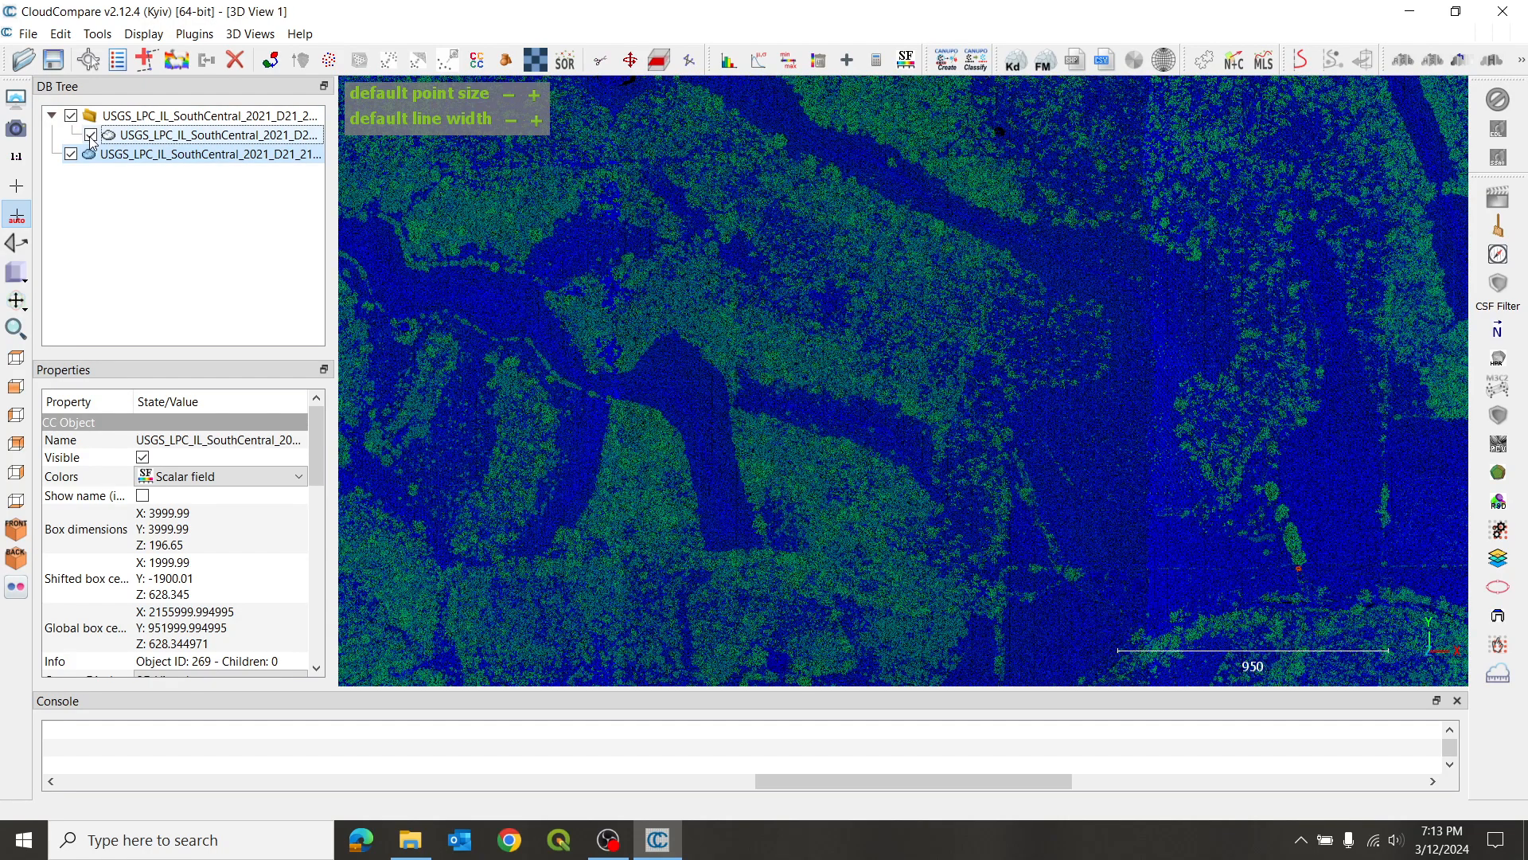
pyautogui.click(90, 137)
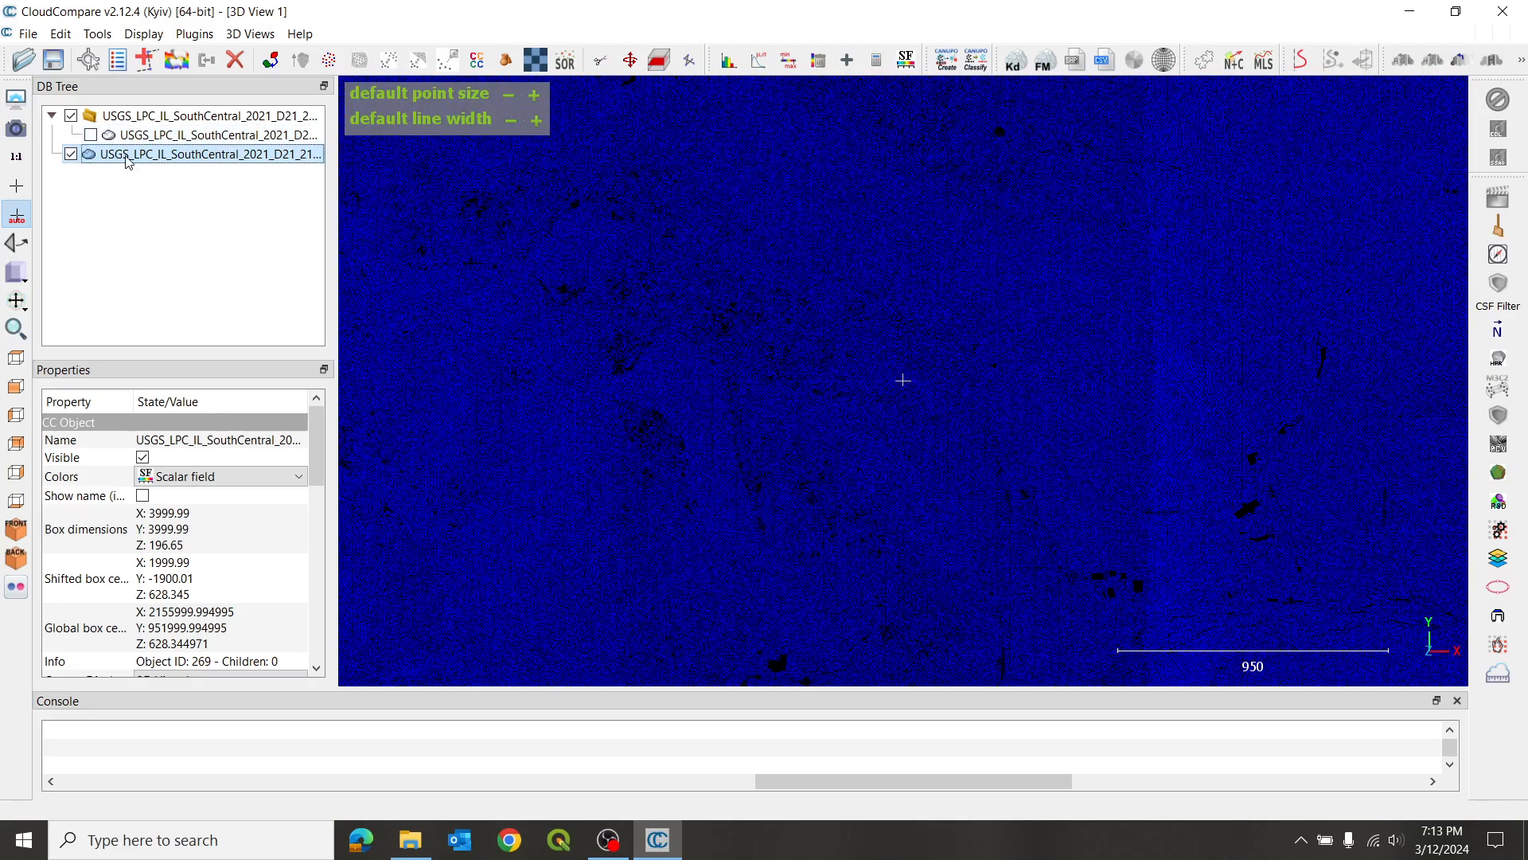
# - Start saving the filtered class 2 cloud as a LAS file and create a new folder inside the lidar folder for it
pyautogui.scroll(-4, 921, 375)
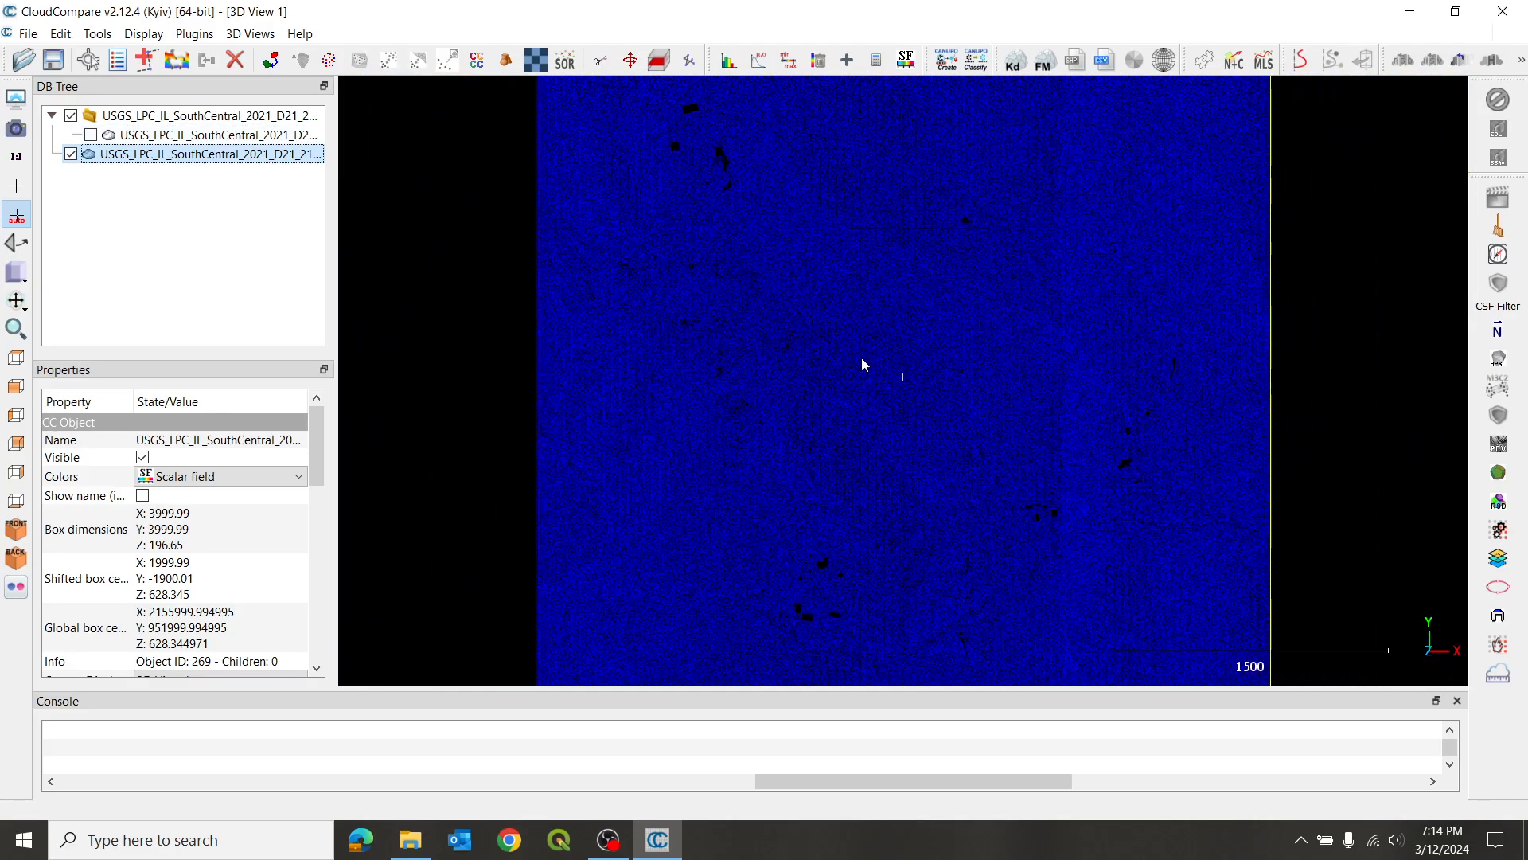
pyautogui.click(28, 33)
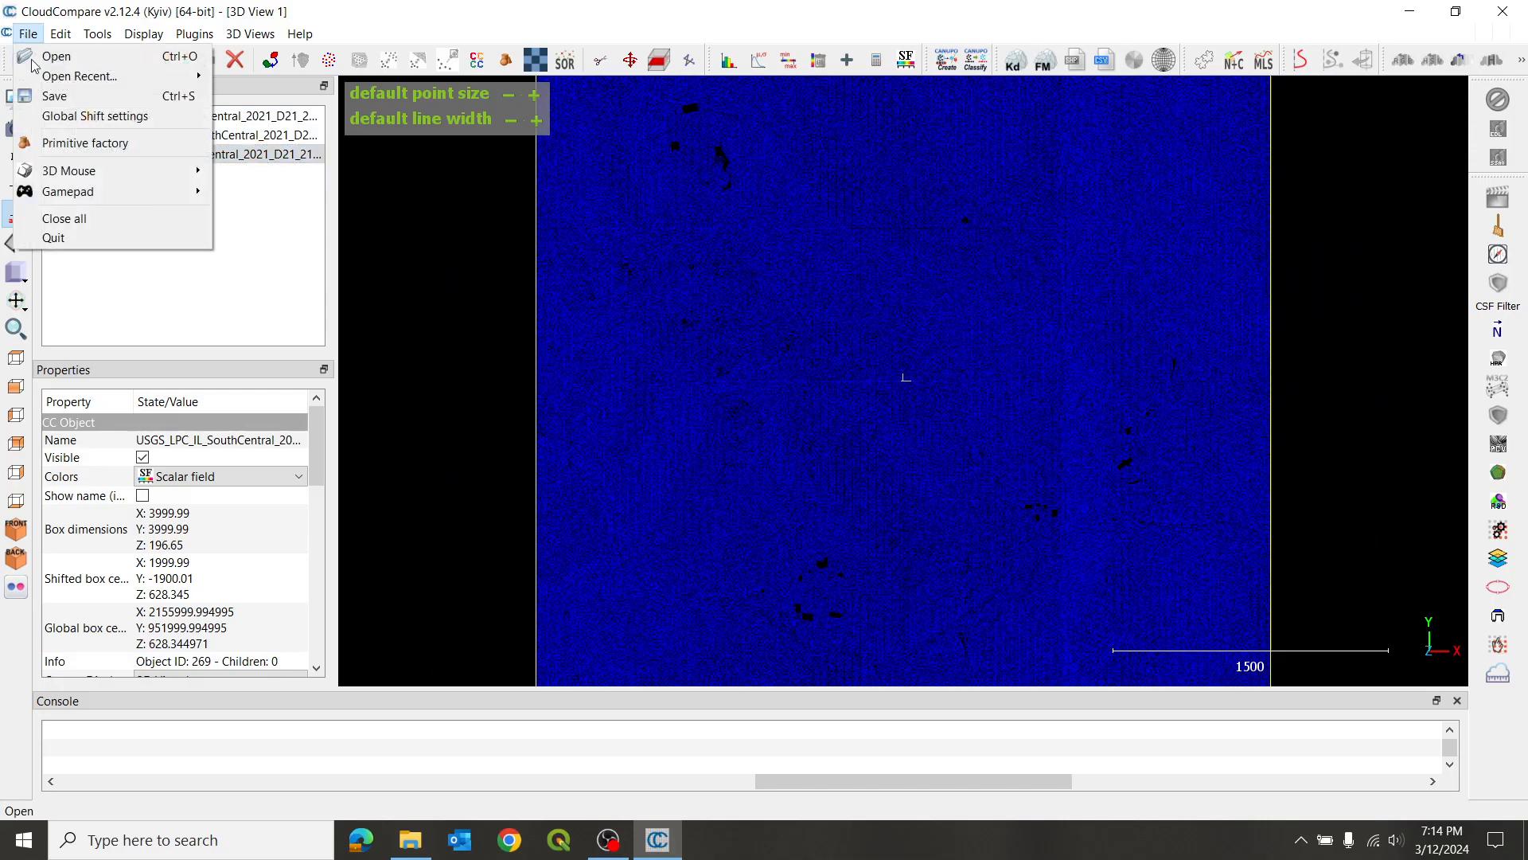
pyautogui.click(56, 96)
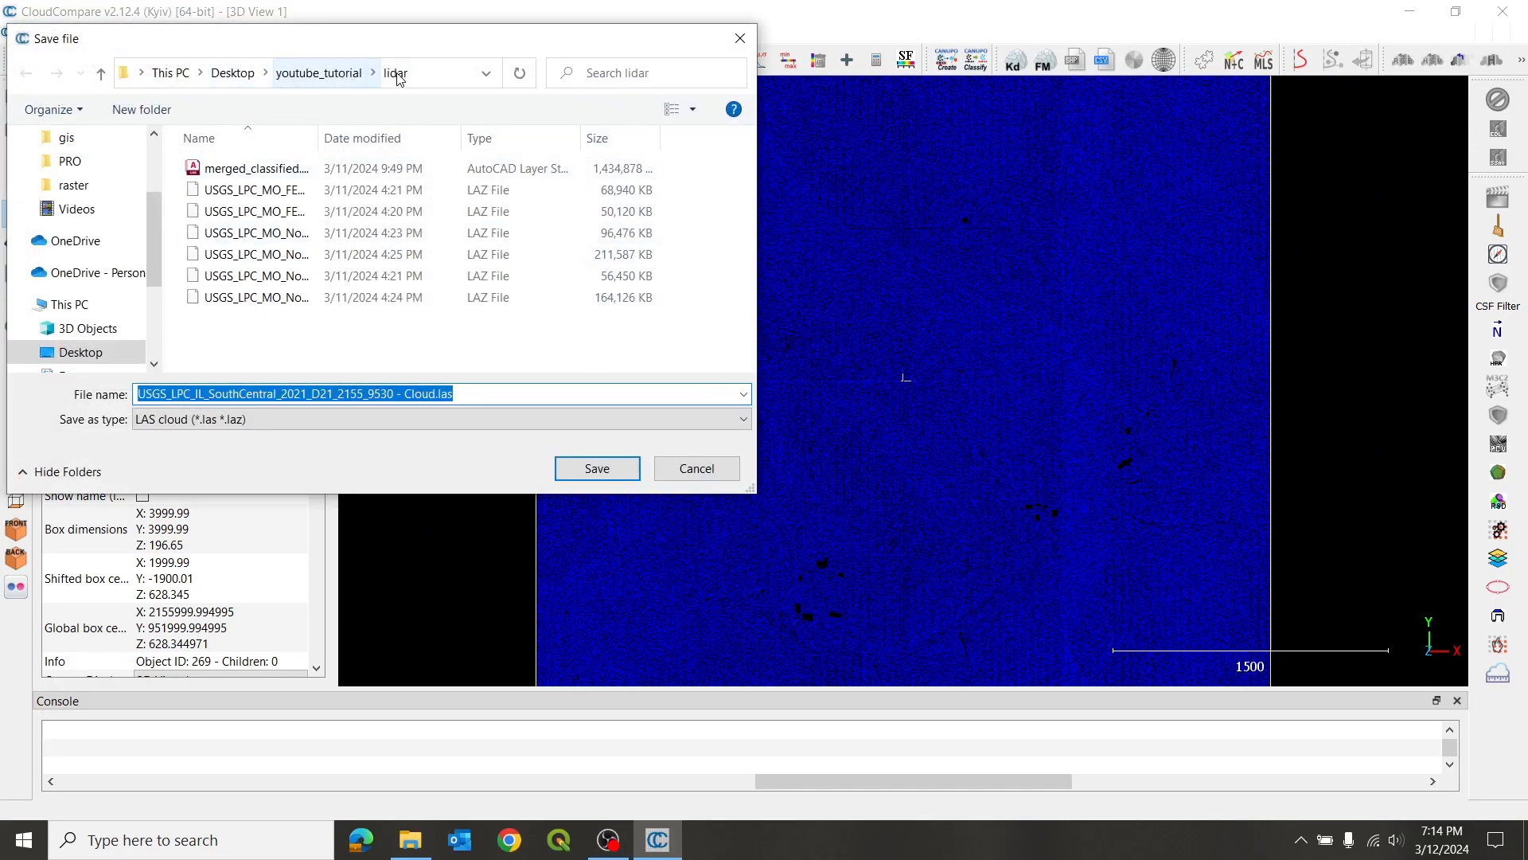
pyautogui.click(156, 111)
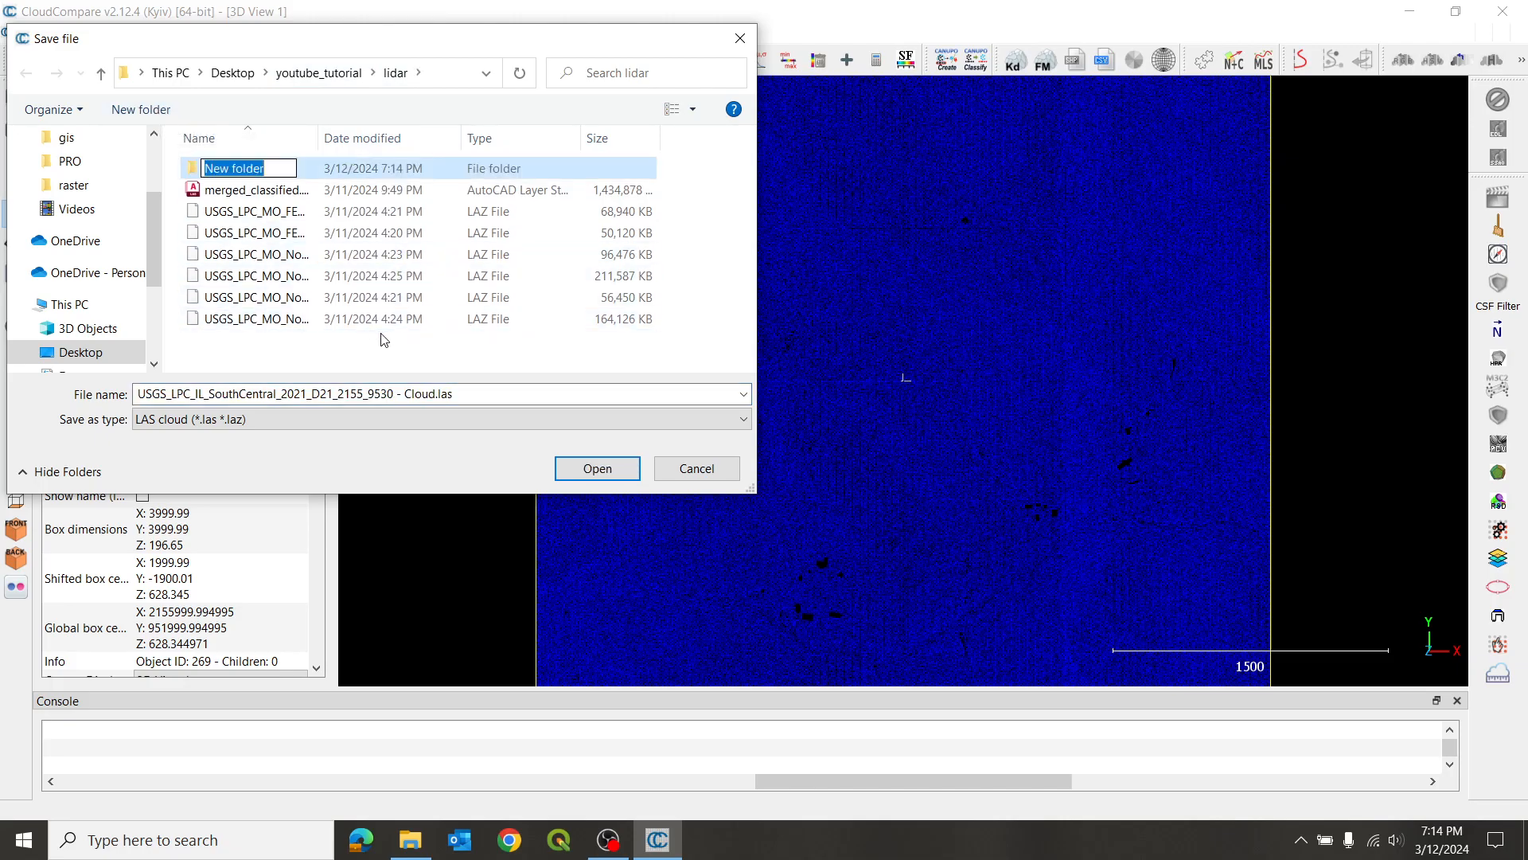
pyautogui.click(481, 395)
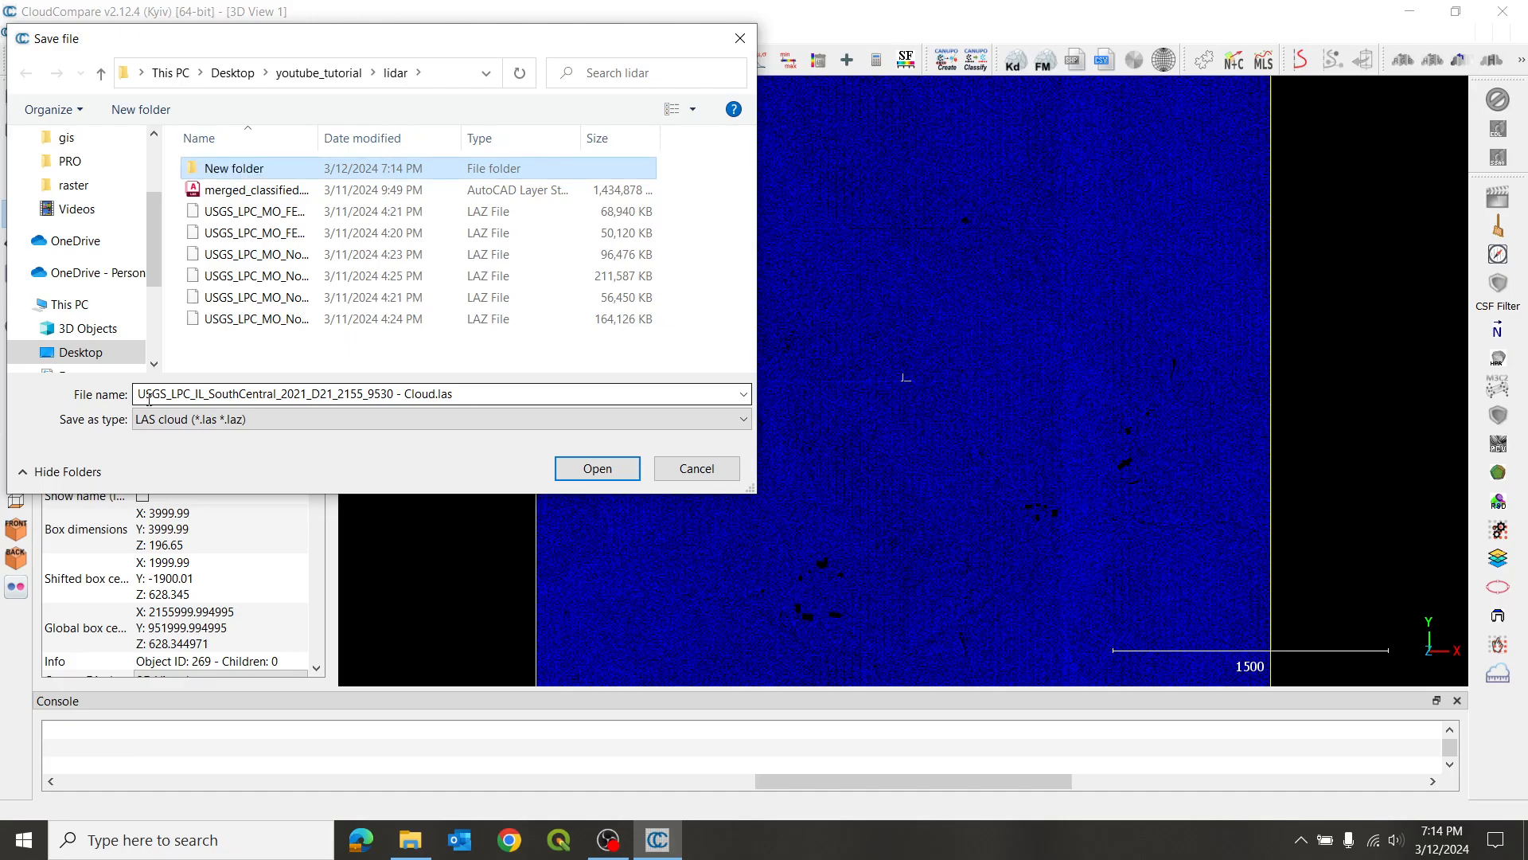
pyautogui.doubleClick(268, 170)
# - Save the filtered cloud as merged_classified_feet in the new folder, using the optimal LAS resolution
pyautogui.click(236, 396)
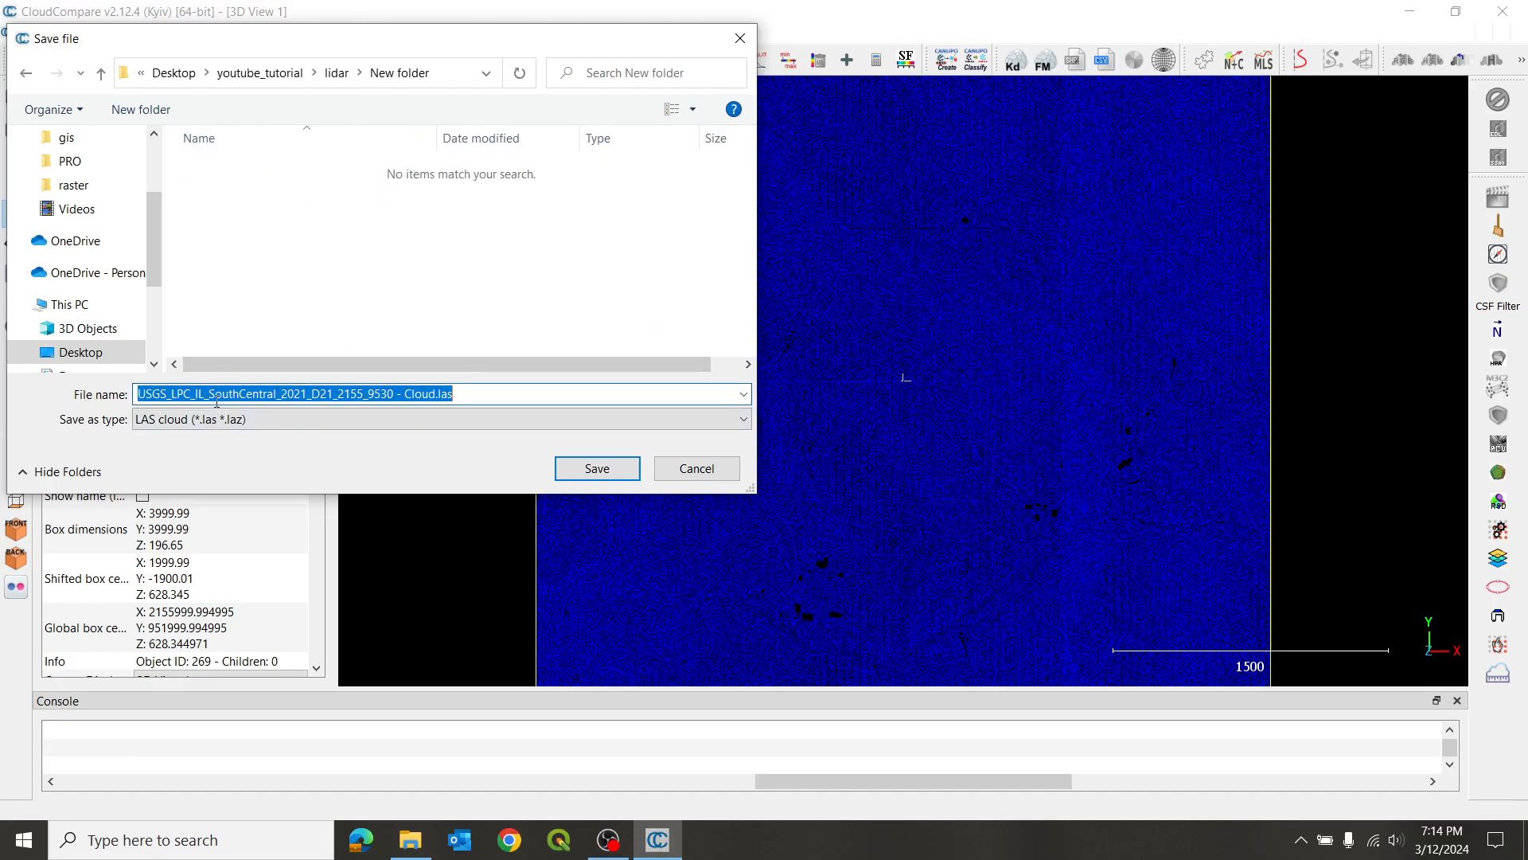
pyautogui.write('merged_classified_feet')
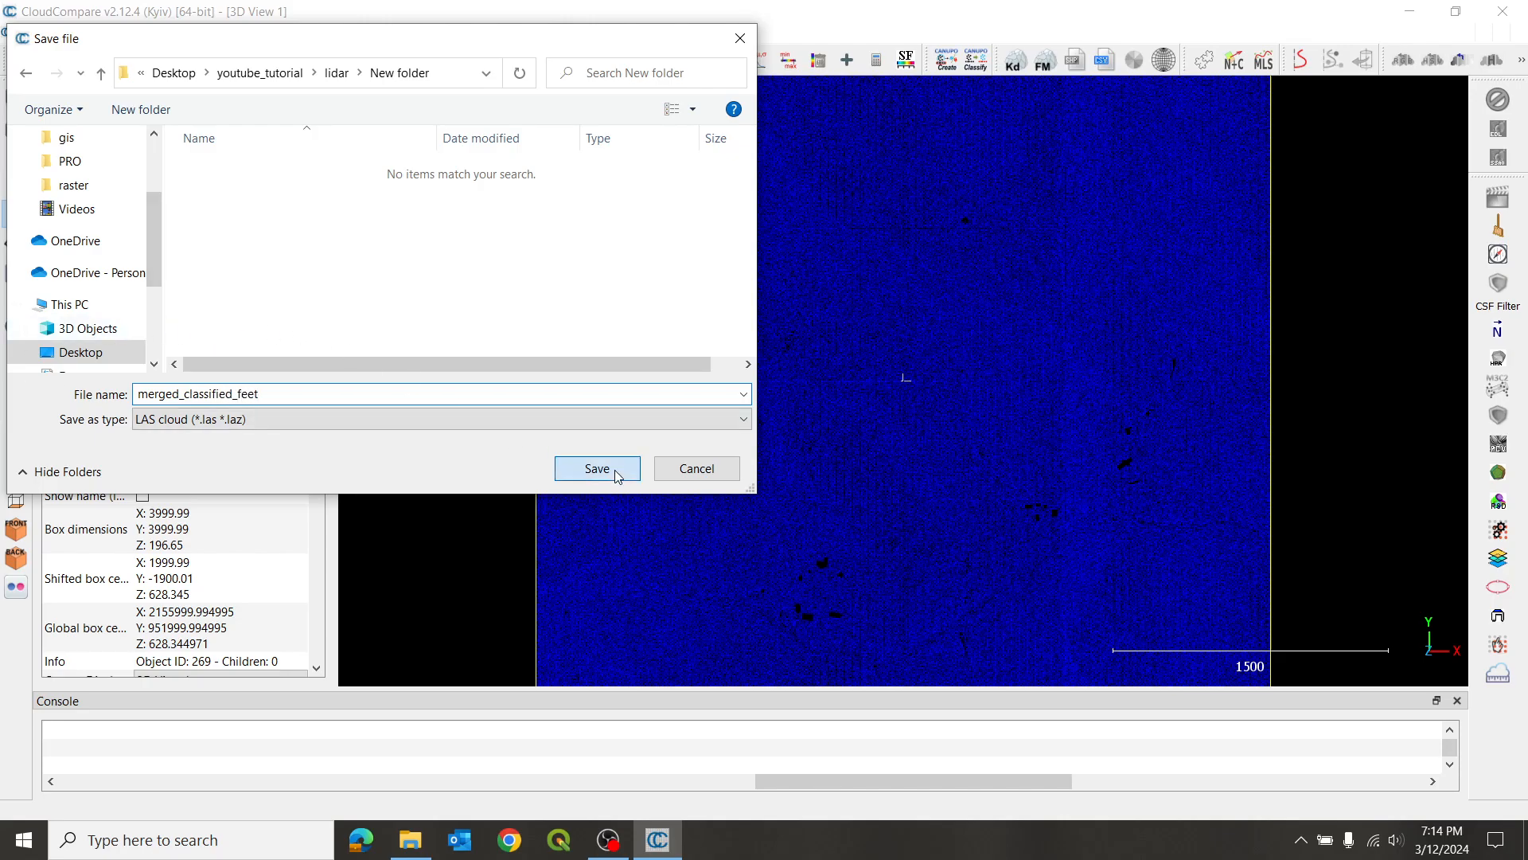
pyautogui.click(614, 470)
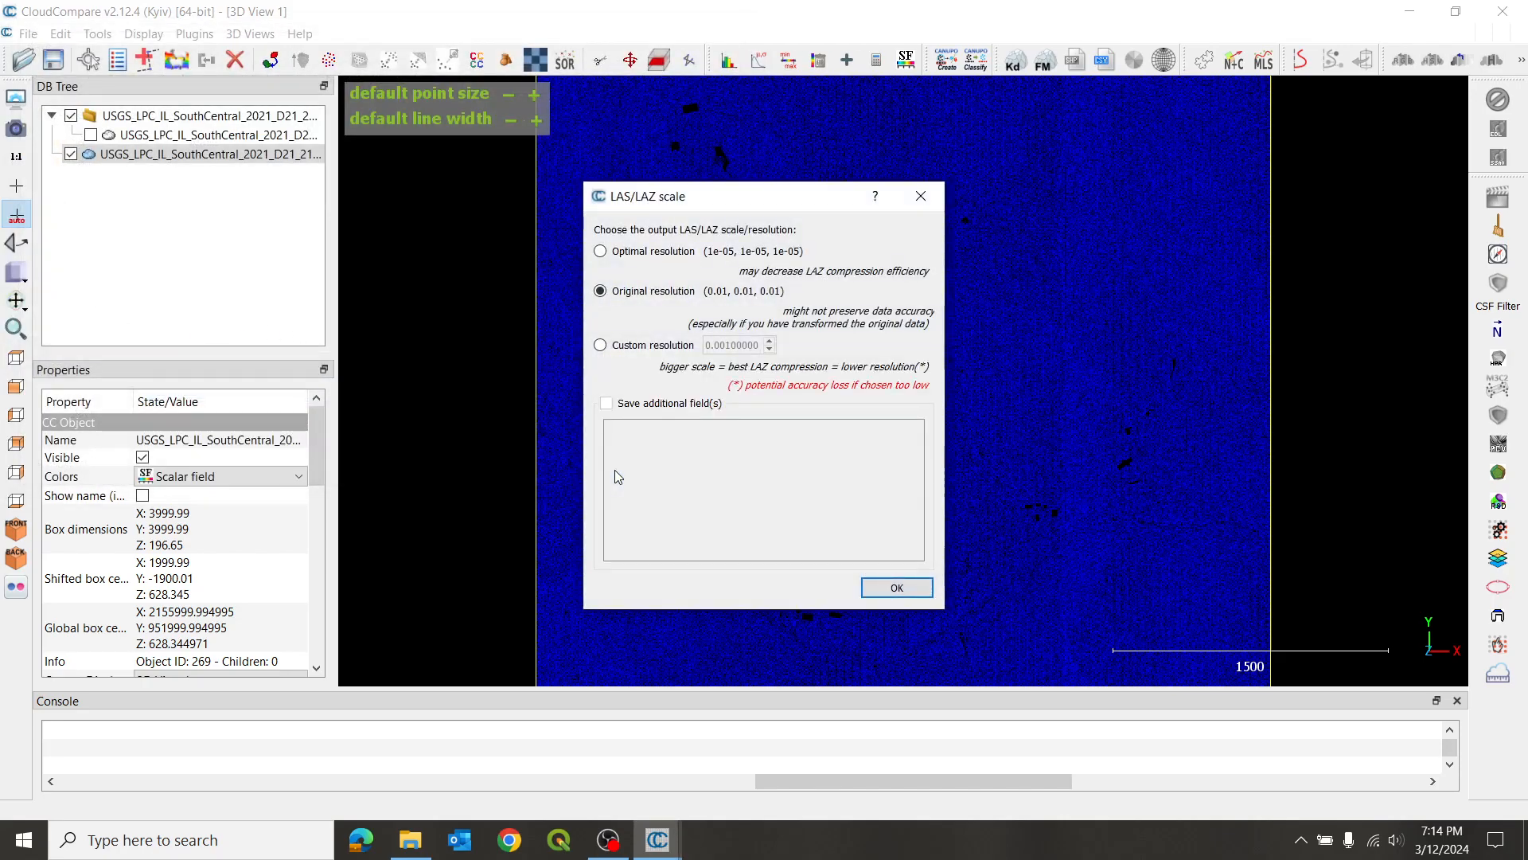
pyautogui.click(601, 253)
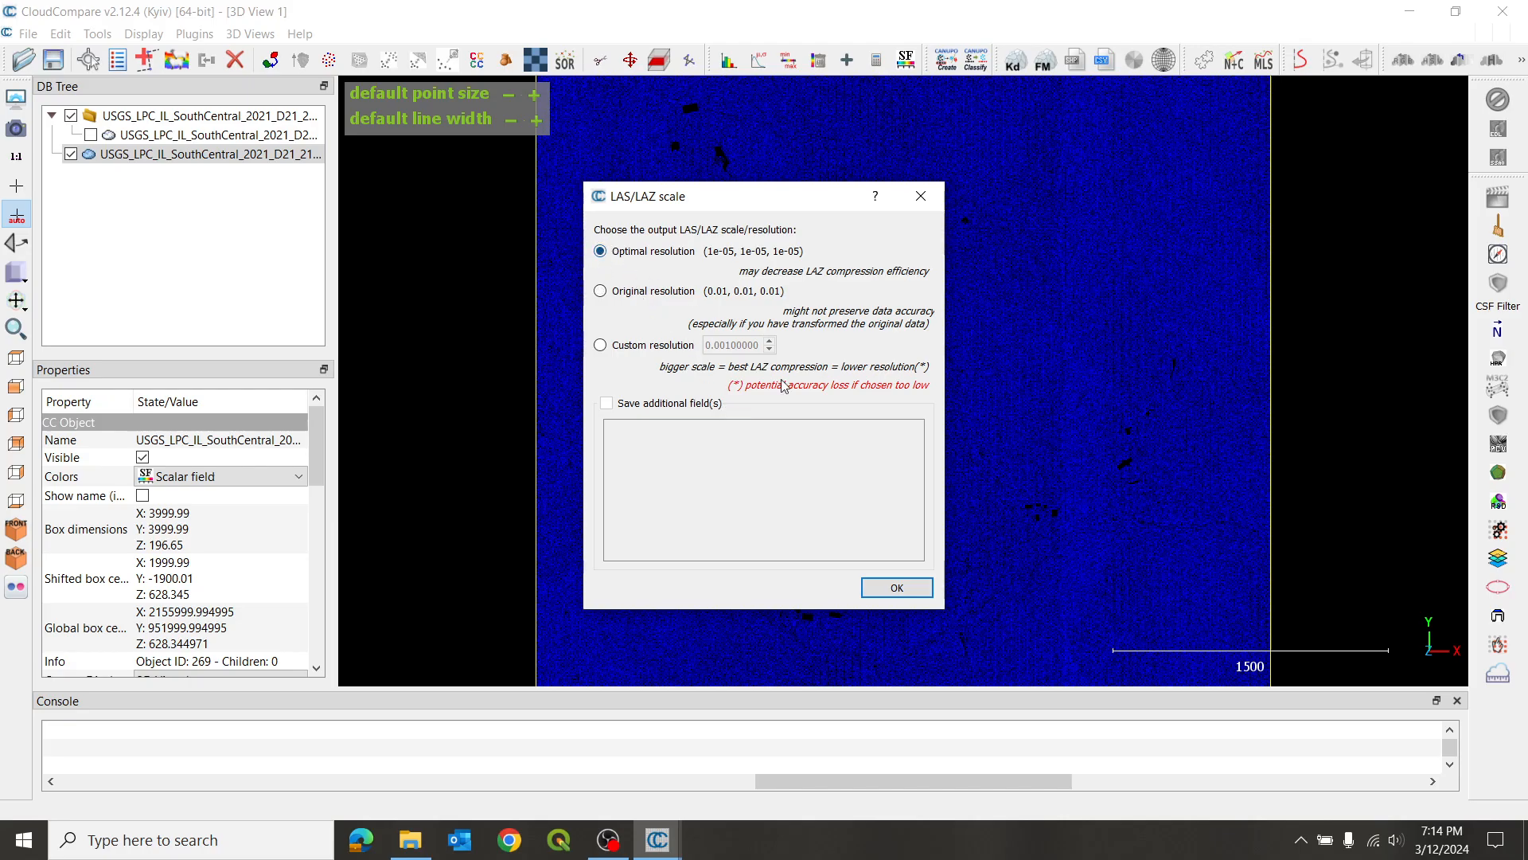
pyautogui.click(897, 589)
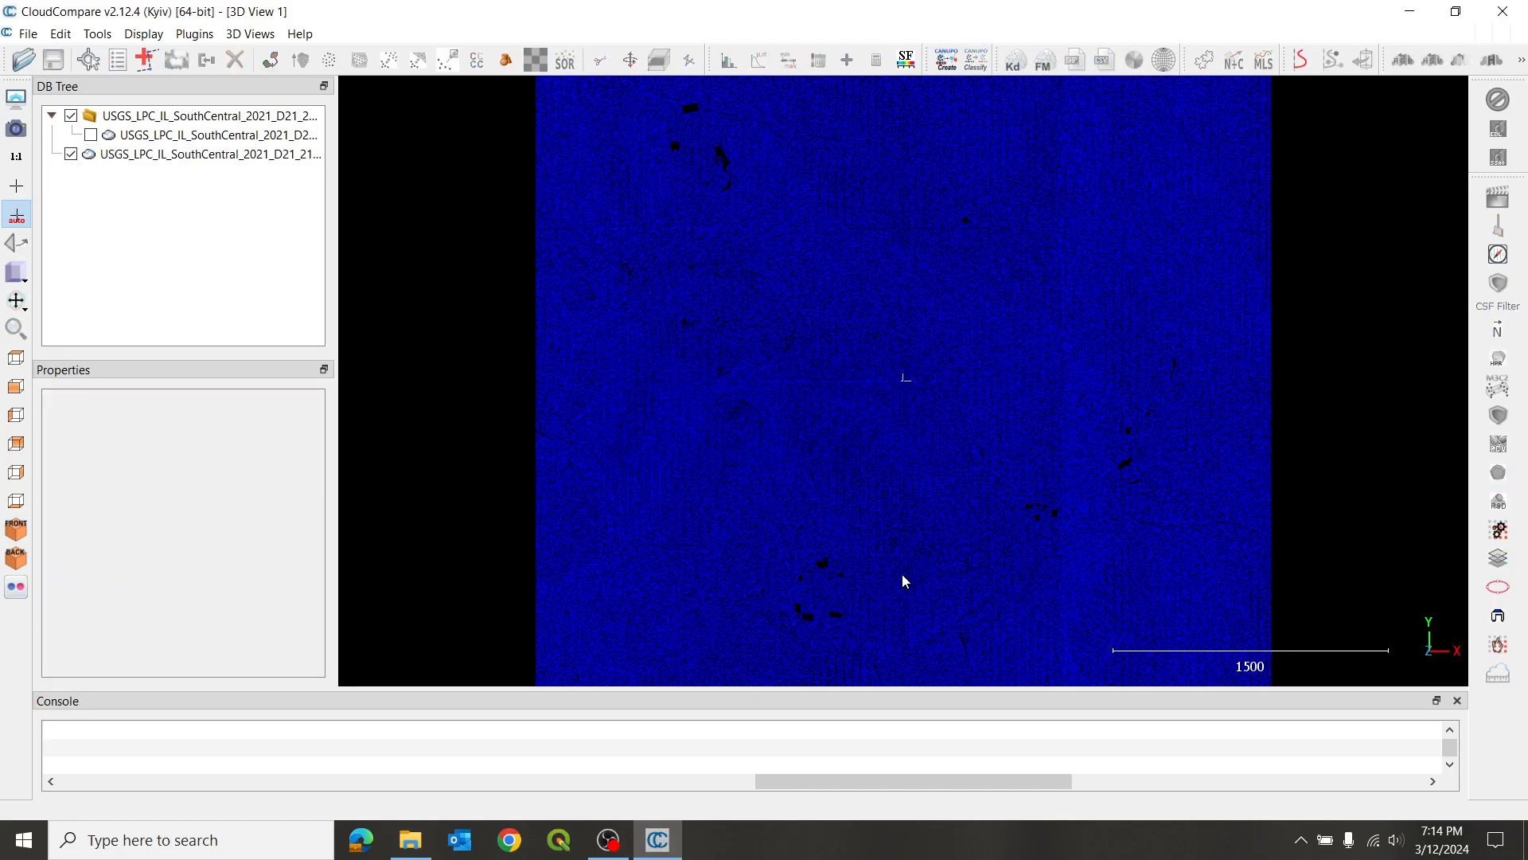
# - Quit CloudCompare and start a new empty project in QGIS 3.34.4
pyautogui.click(1502, 18)
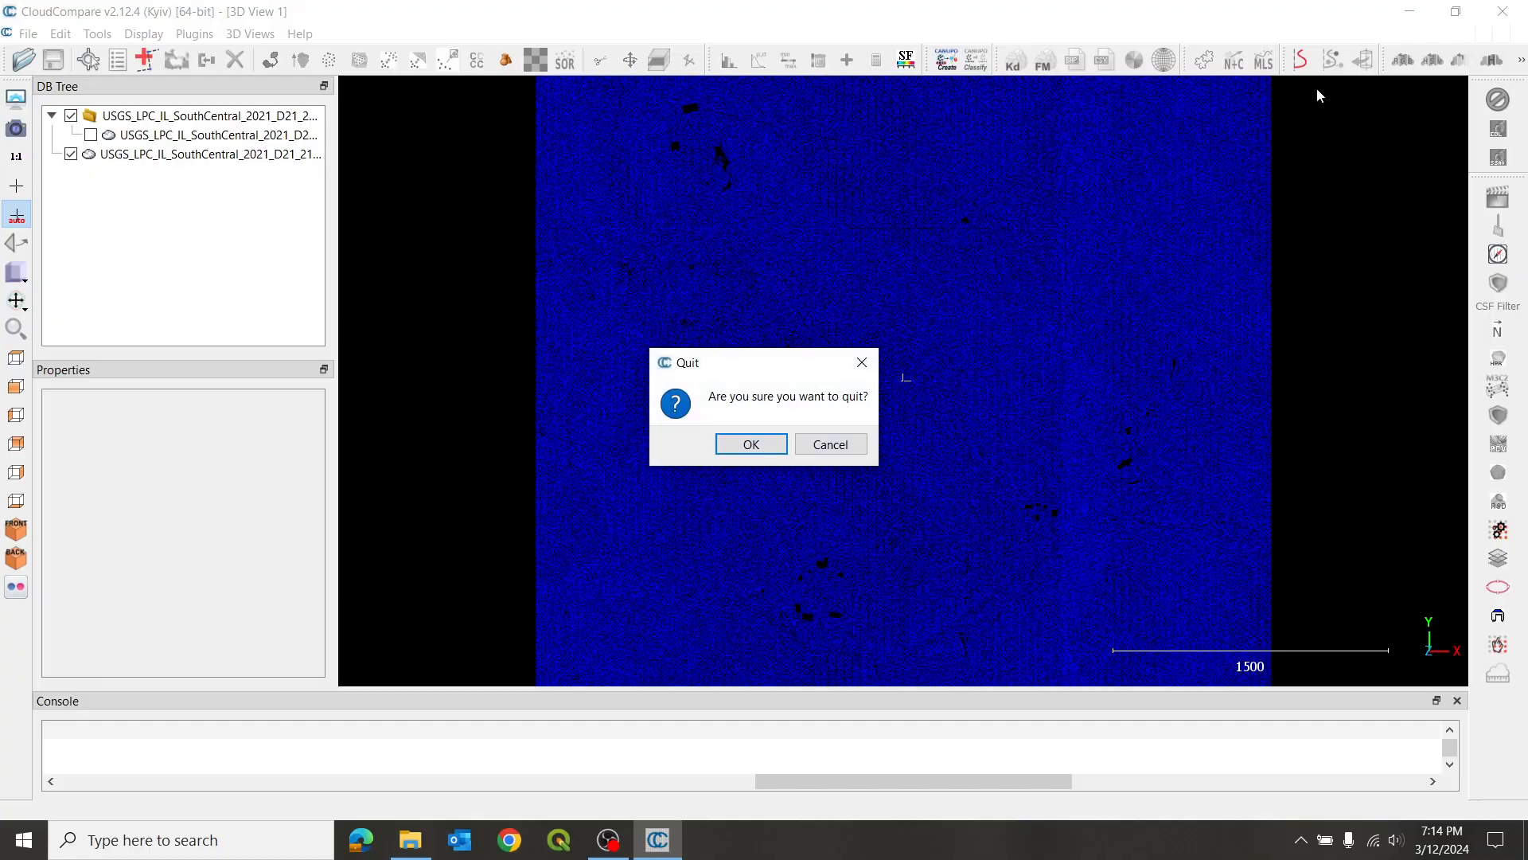
pyautogui.click(748, 444)
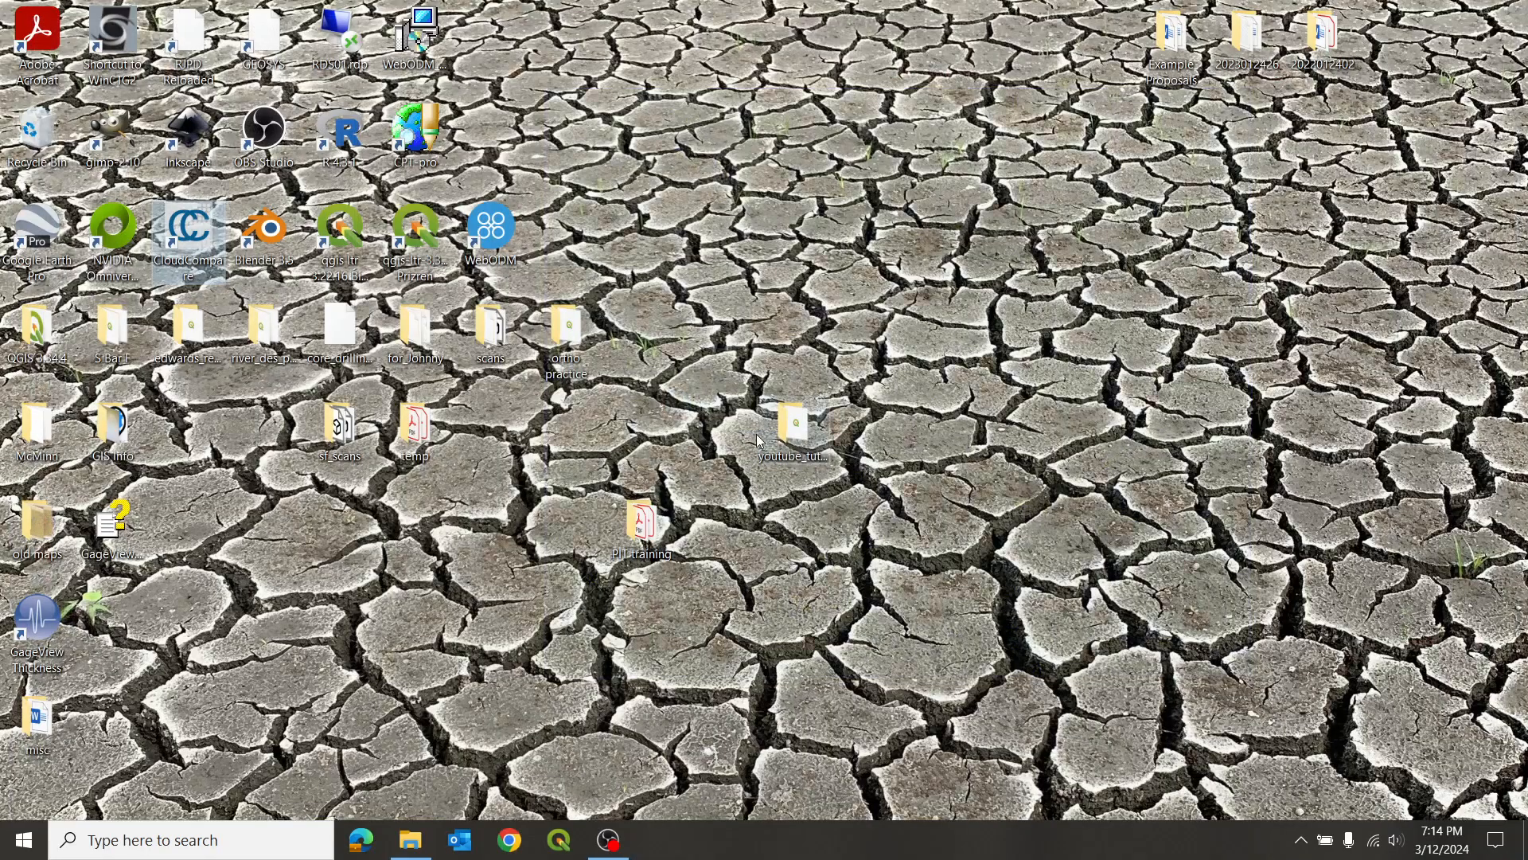
pyautogui.doubleClick(408, 223)
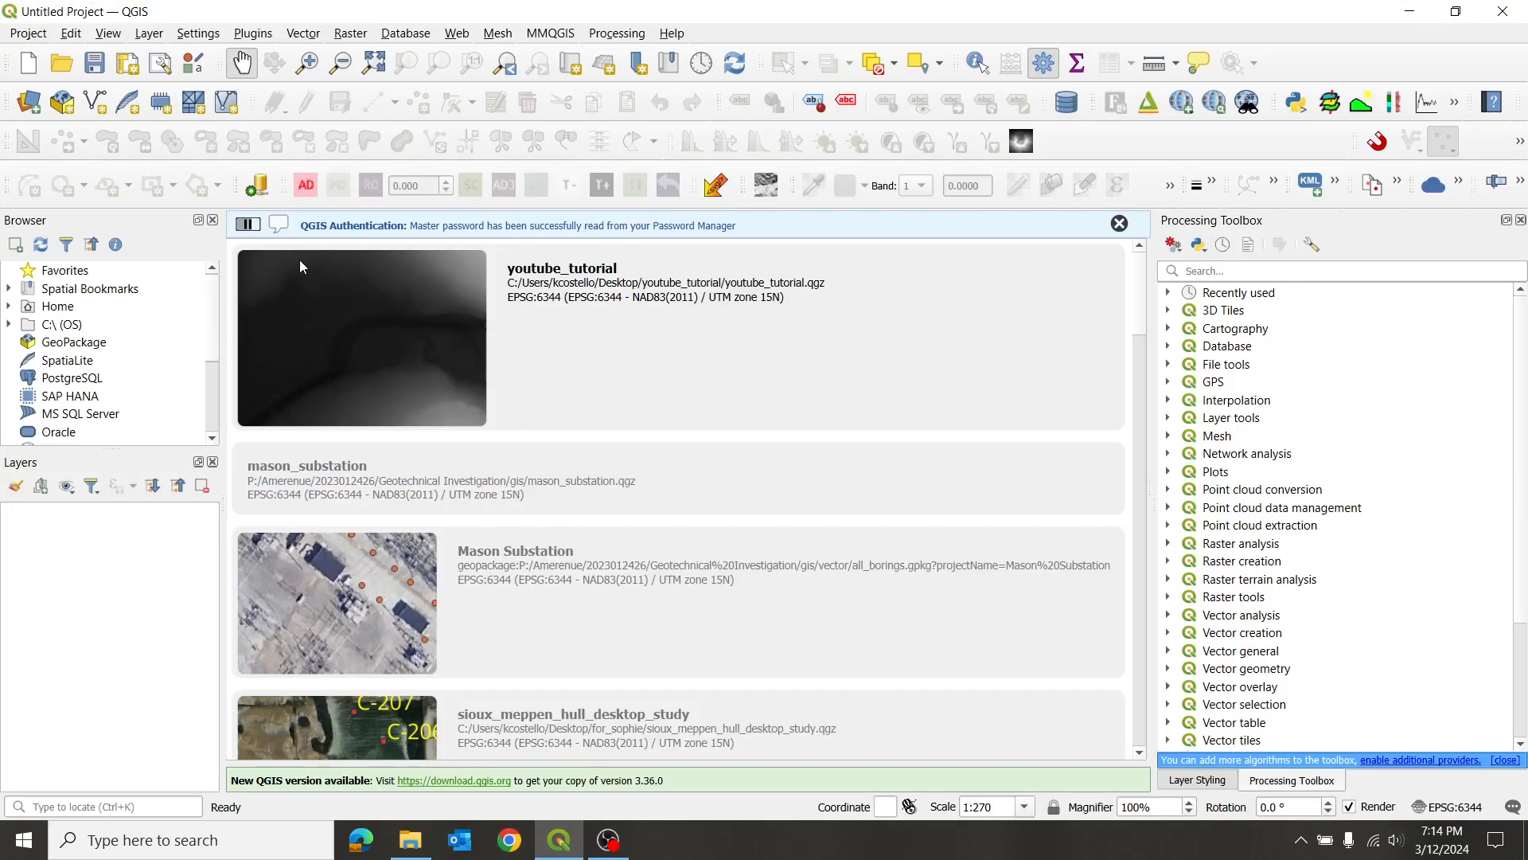
pyautogui.click(1120, 224)
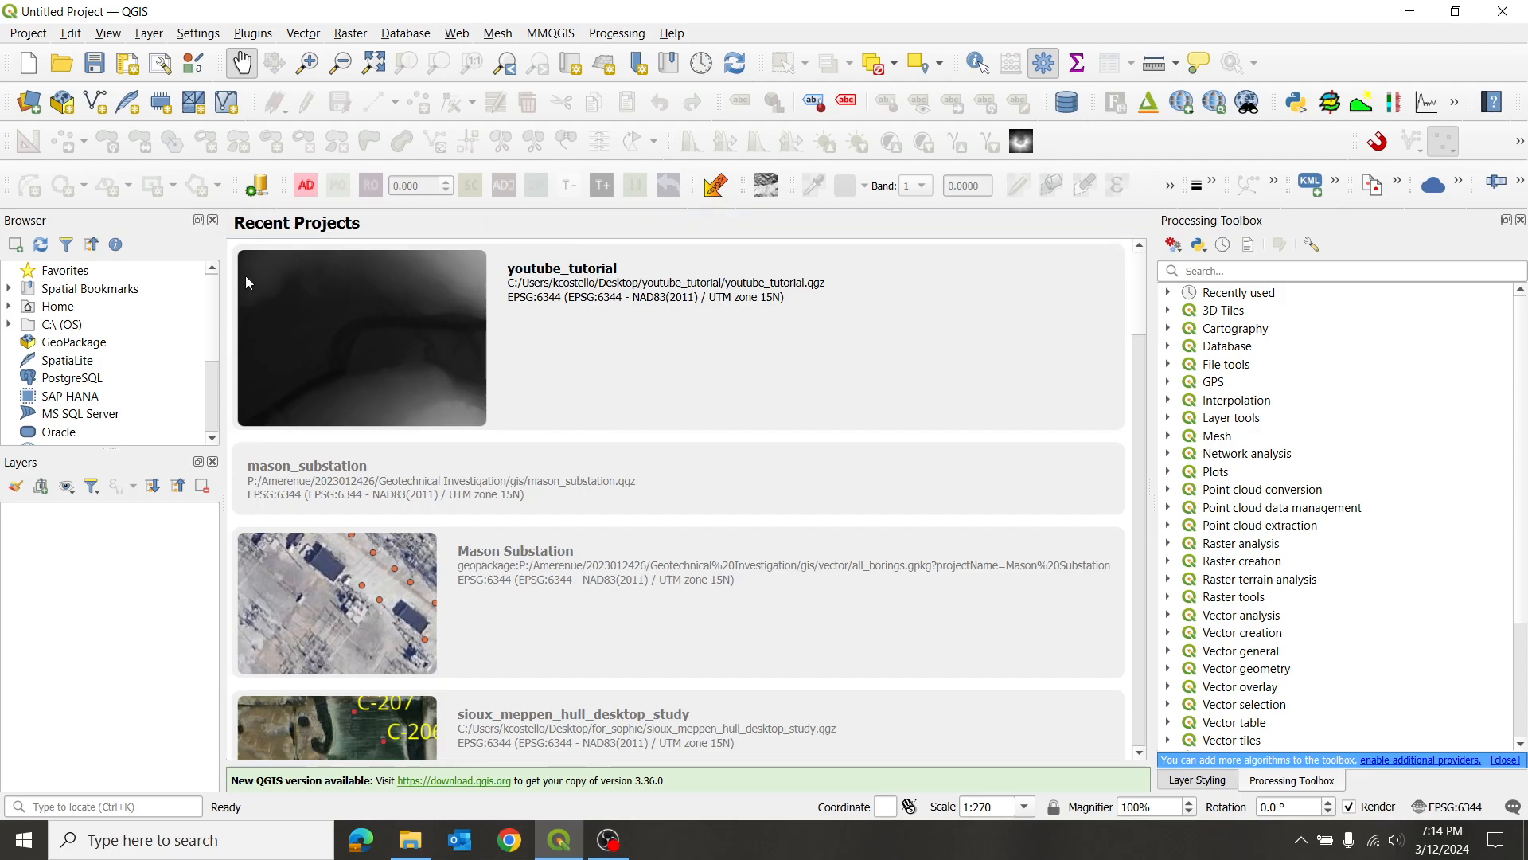
pyautogui.click(27, 63)
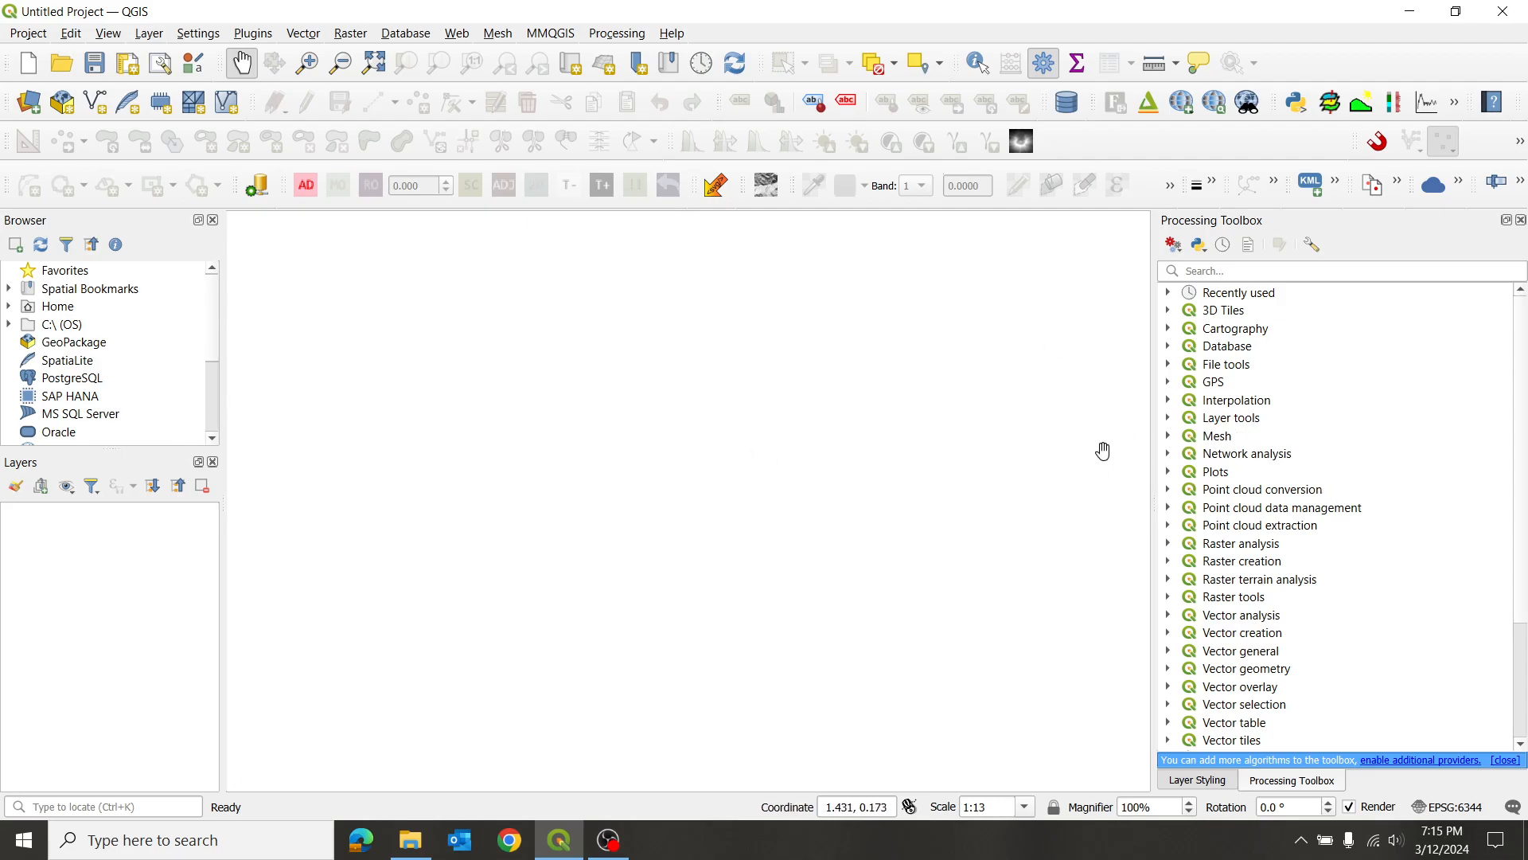
# - Set up the point cloud Reproject algorithm with merged_classified_feet.las as input and the project CRS EPSG:6344 - NAD83(2011) / UTM zone 15N as target
pyautogui.click(1169, 509)
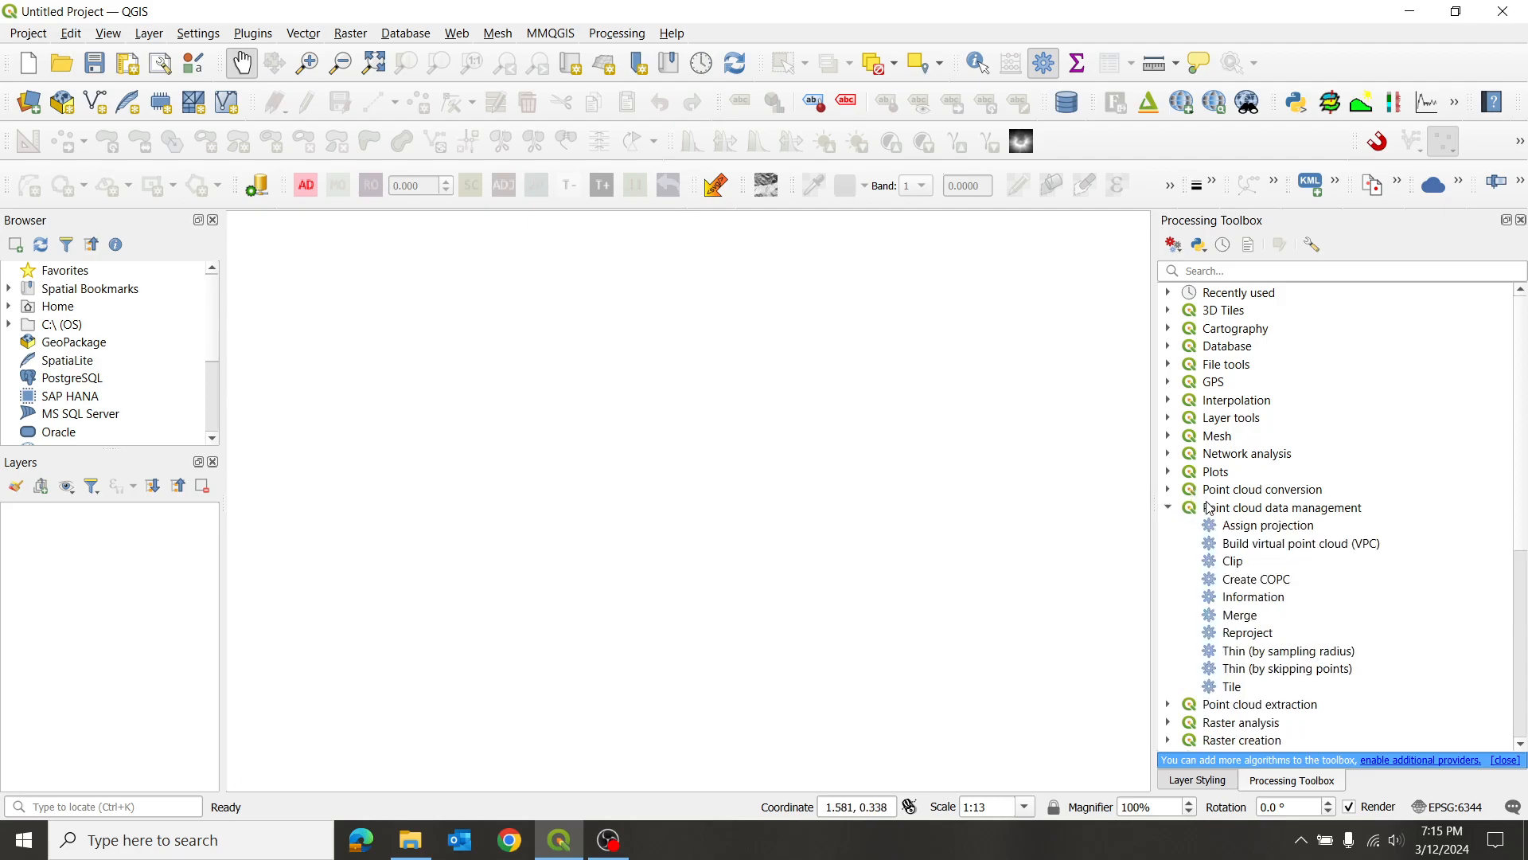
pyautogui.doubleClick(1248, 632)
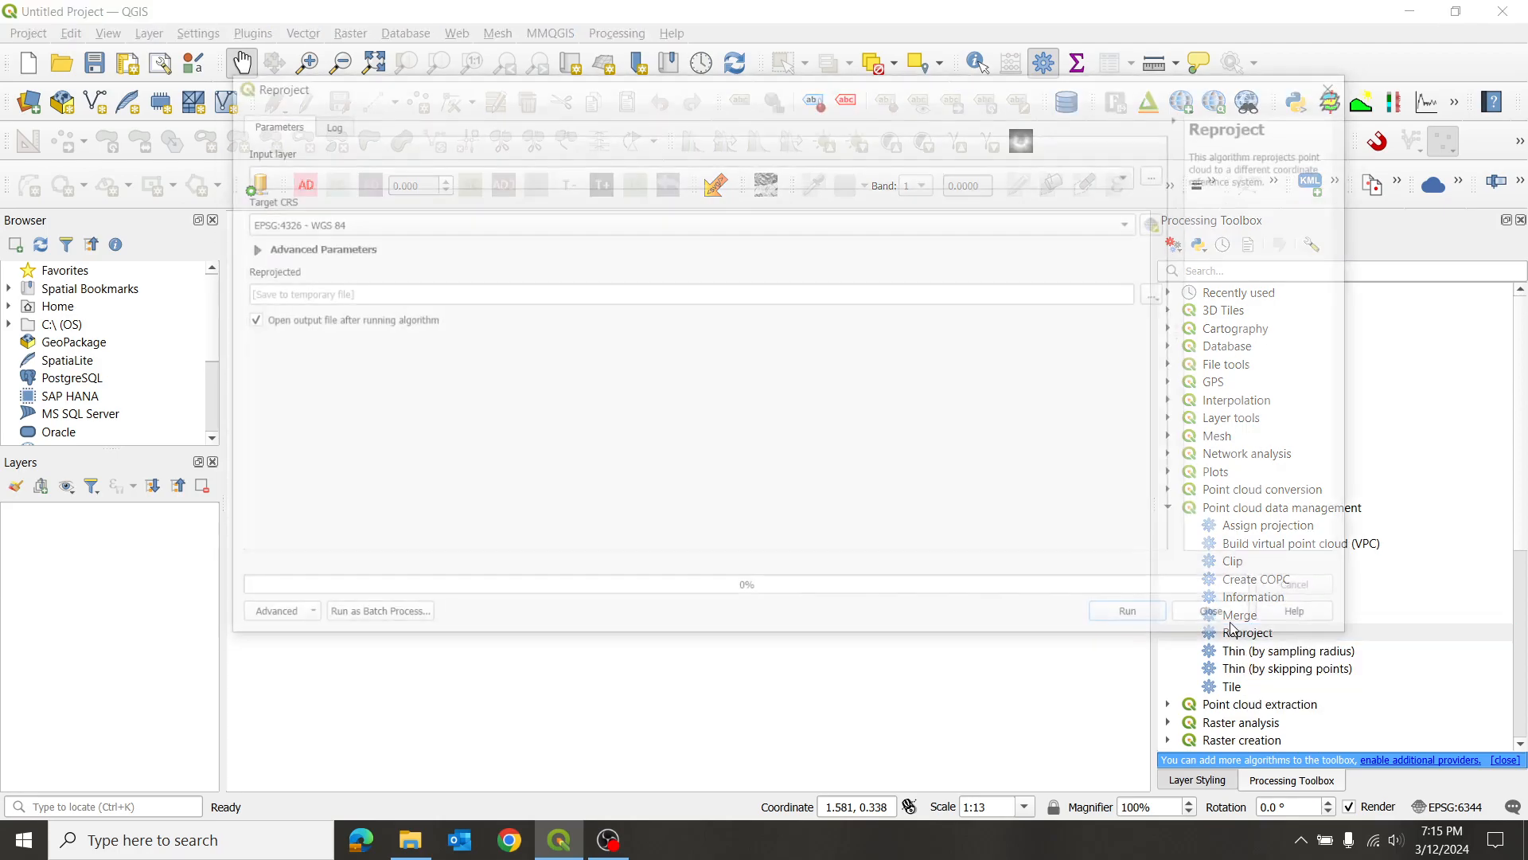
pyautogui.click(1165, 178)
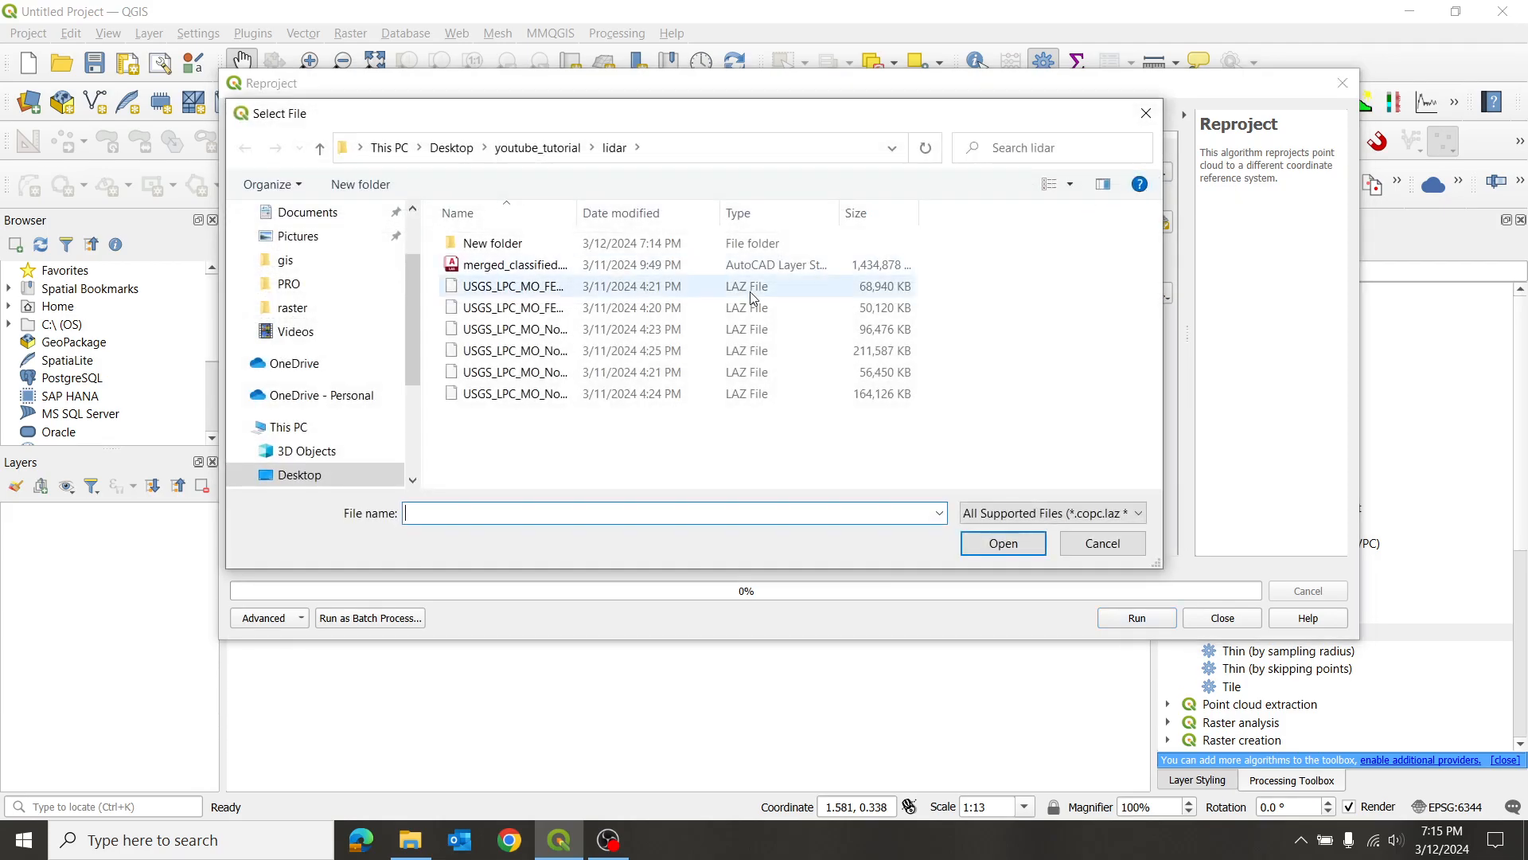
pyautogui.doubleClick(510, 244)
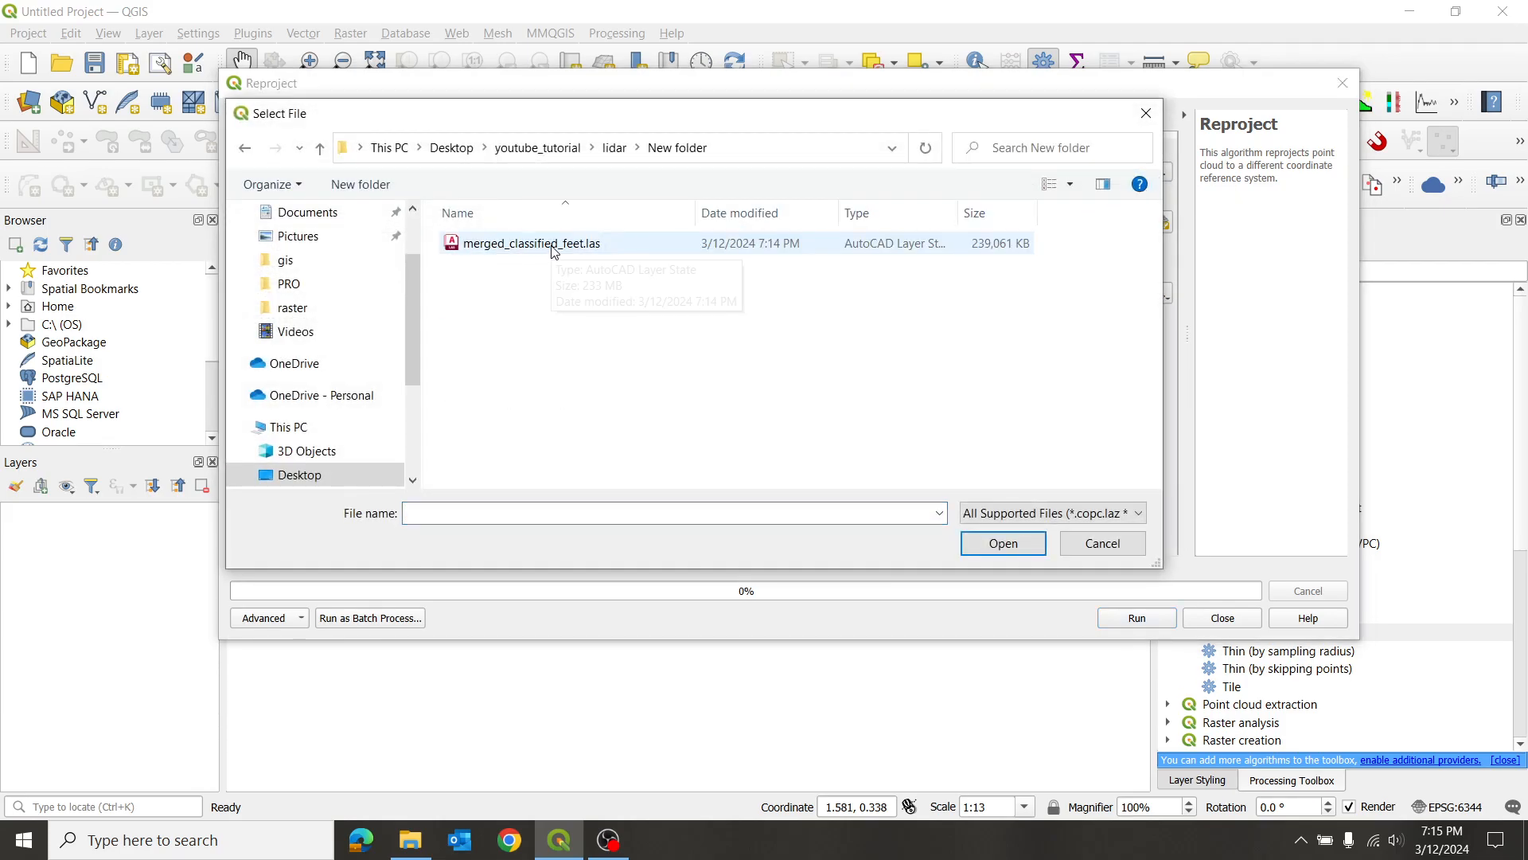
pyautogui.click(554, 251)
pyautogui.click(1004, 543)
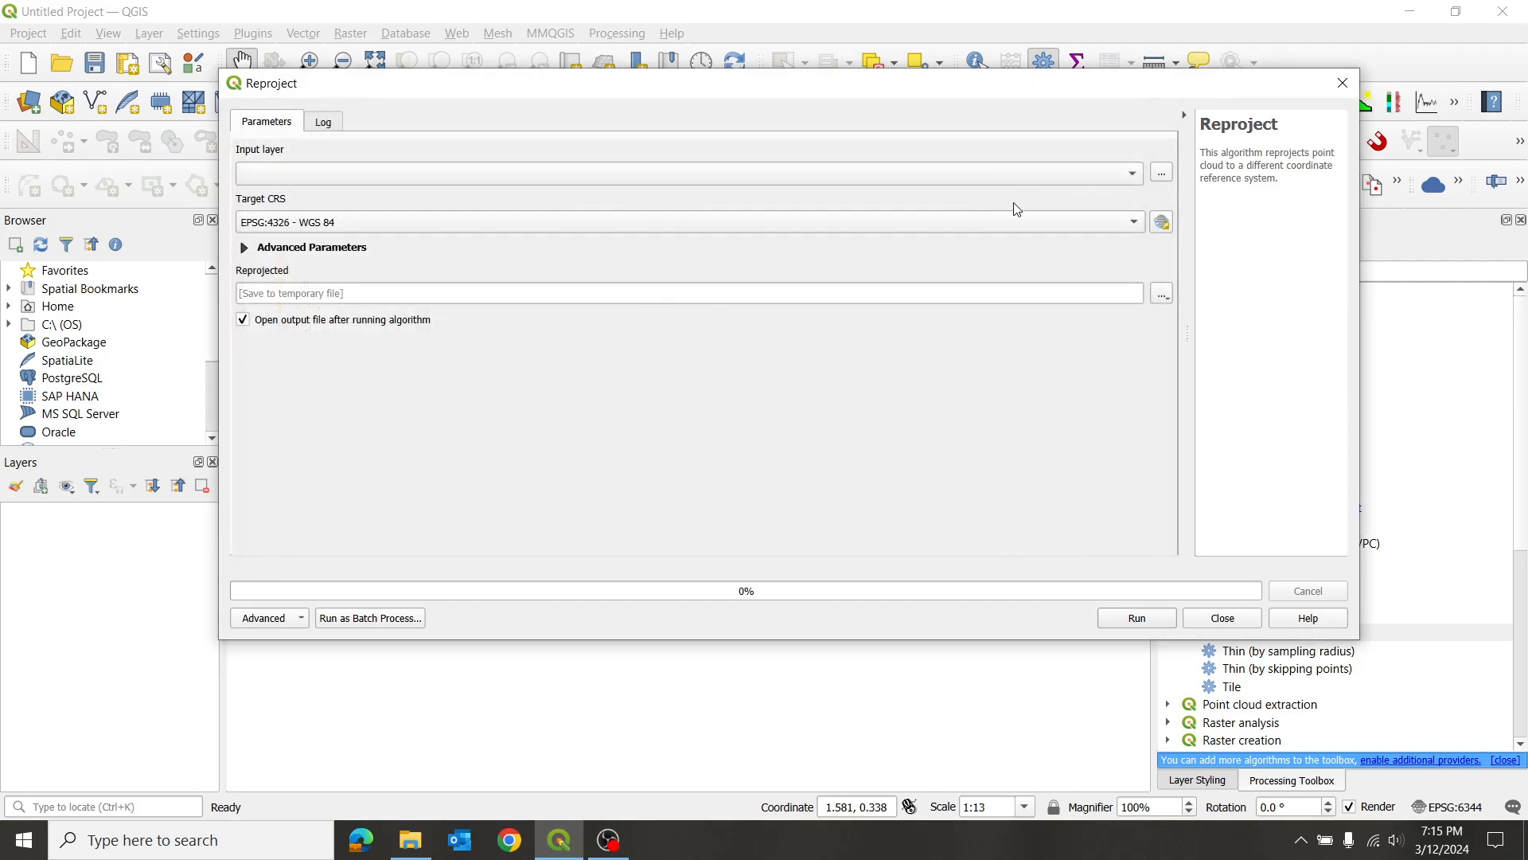
pyautogui.click(1135, 228)
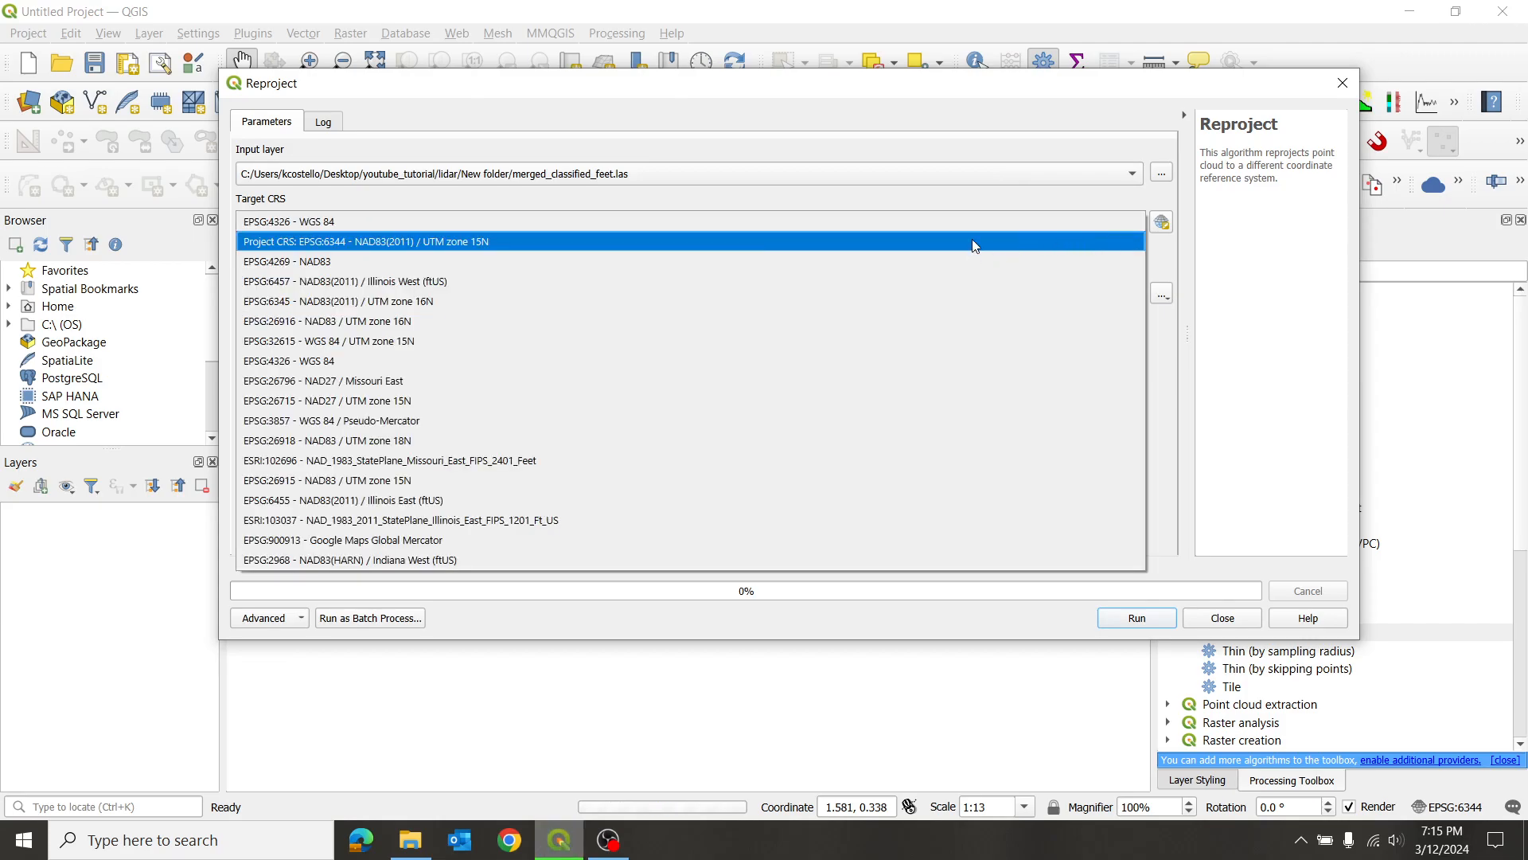
pyautogui.click(910, 249)
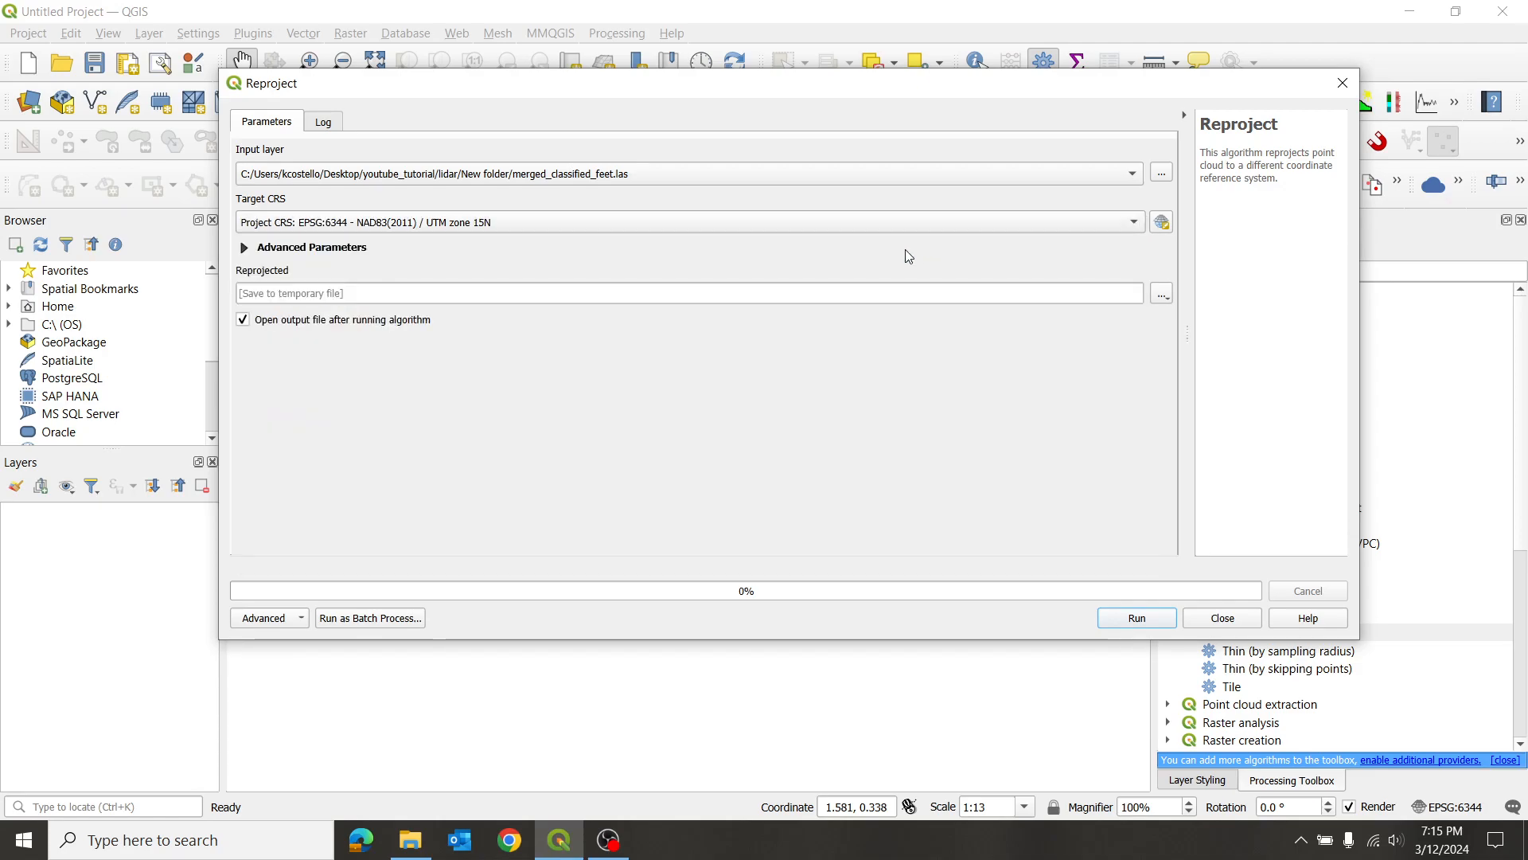
# - Set the reprojected output to a LAS file named reprojected_feet in the same folder as the input cloud
pyautogui.click(1162, 294)
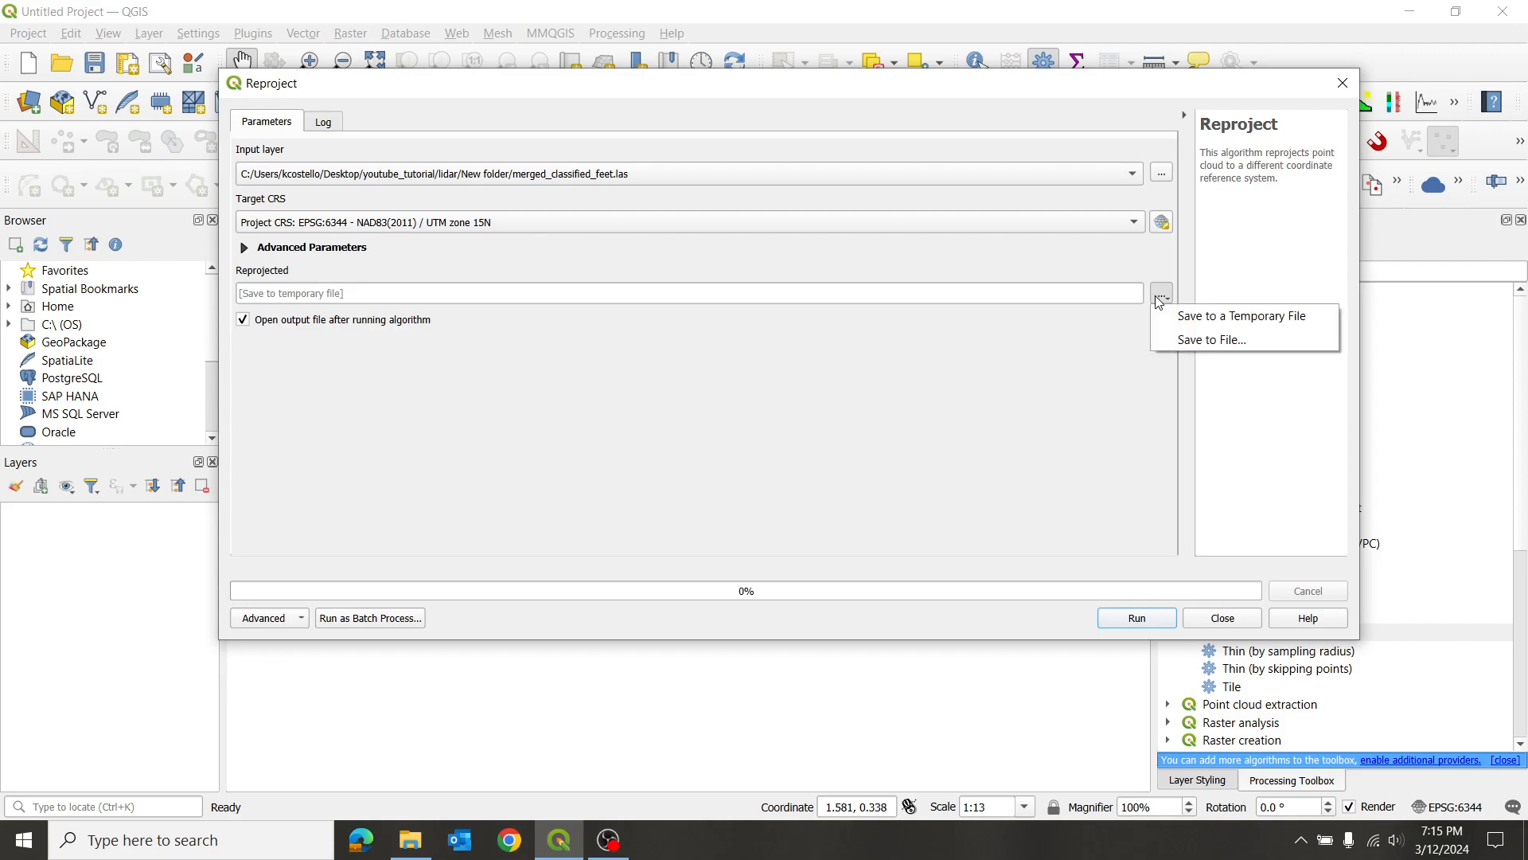
pyautogui.click(1180, 342)
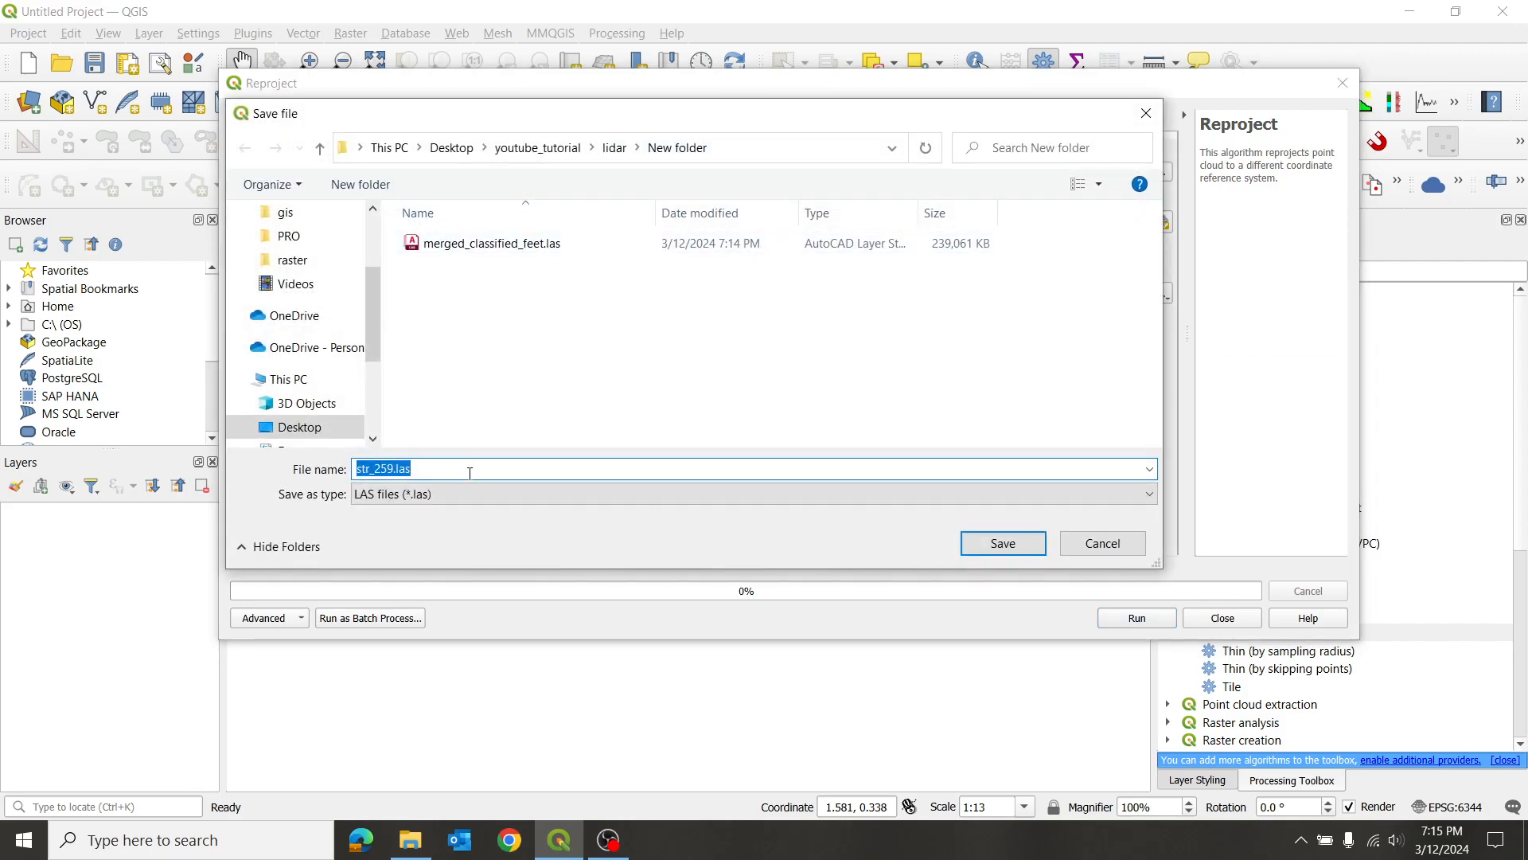
pyautogui.press('BackSpace')
pyautogui.write('repr')
pyautogui.write('d_ft')
pyautogui.press('BackSpace')
pyautogui.write('eet')
pyautogui.click(1002, 546)
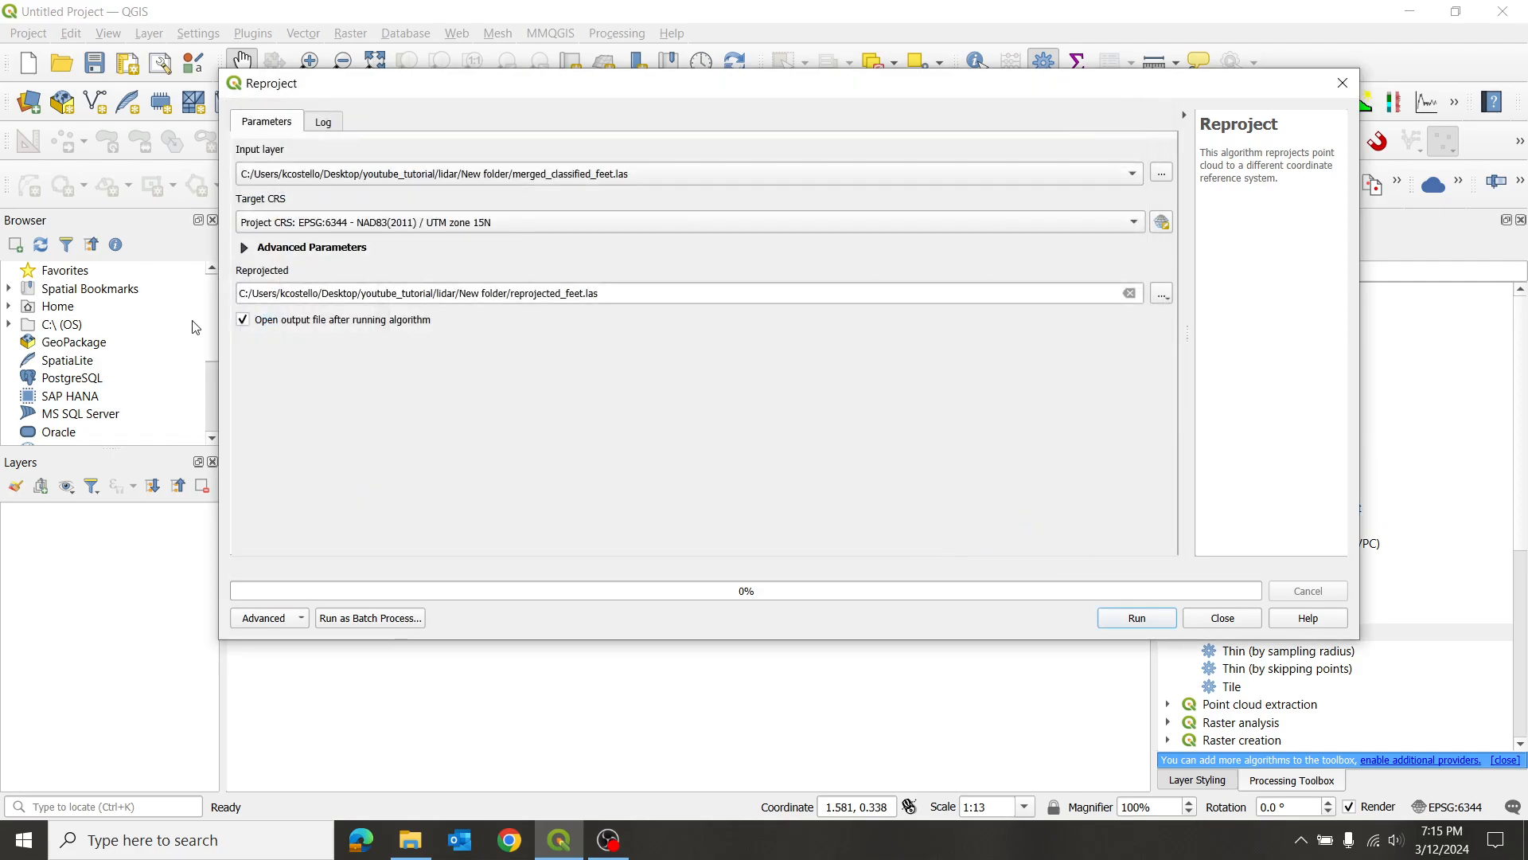
# - Run the reprojection without opening the output file afterwards, and close the algorithm dialog
pyautogui.click(242, 320)
pyautogui.click(1138, 619)
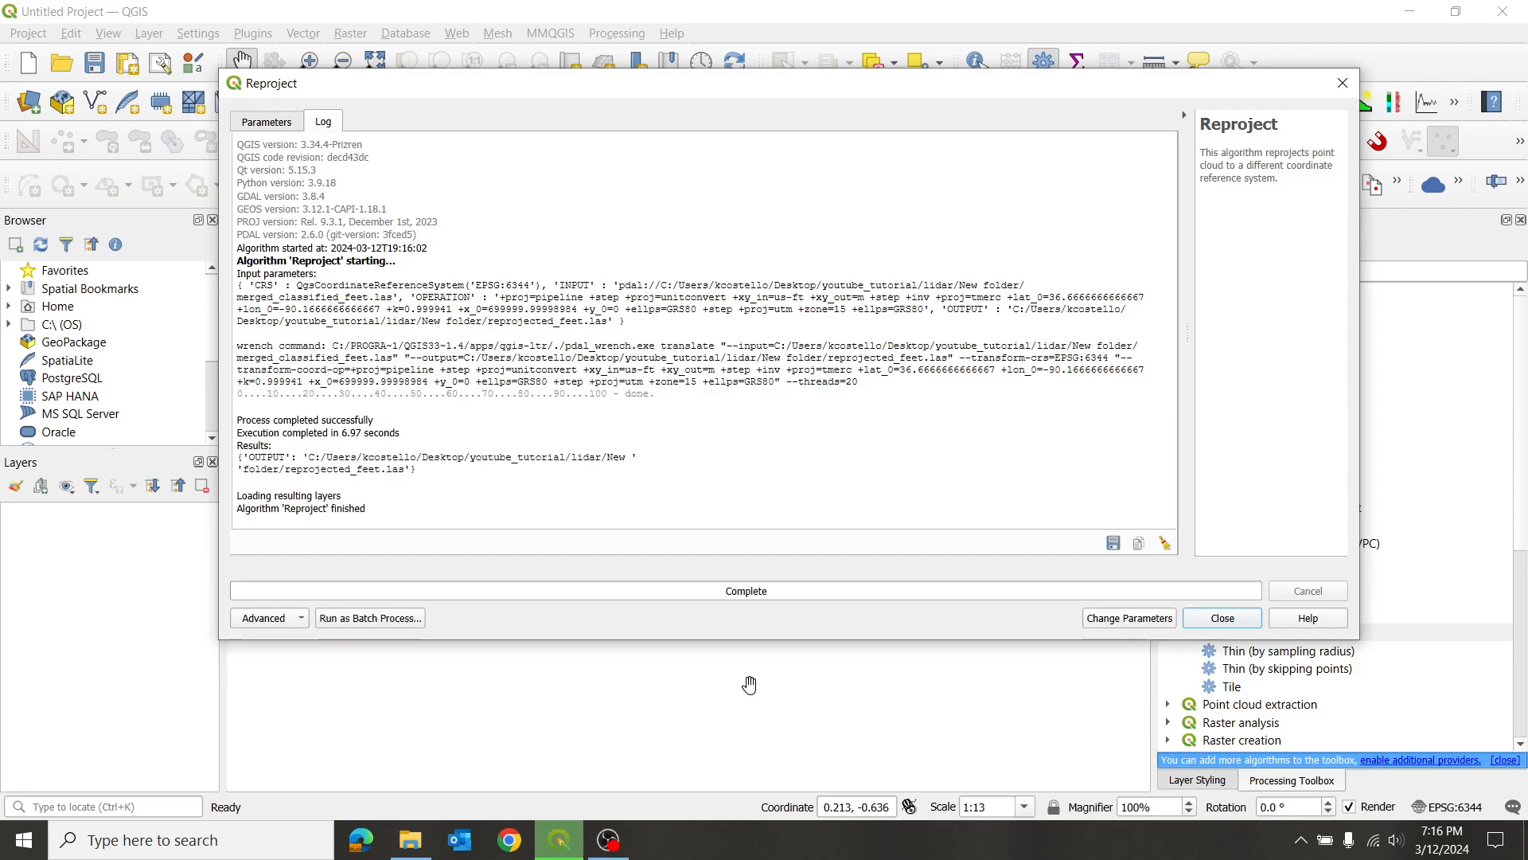
pyautogui.click(1223, 618)
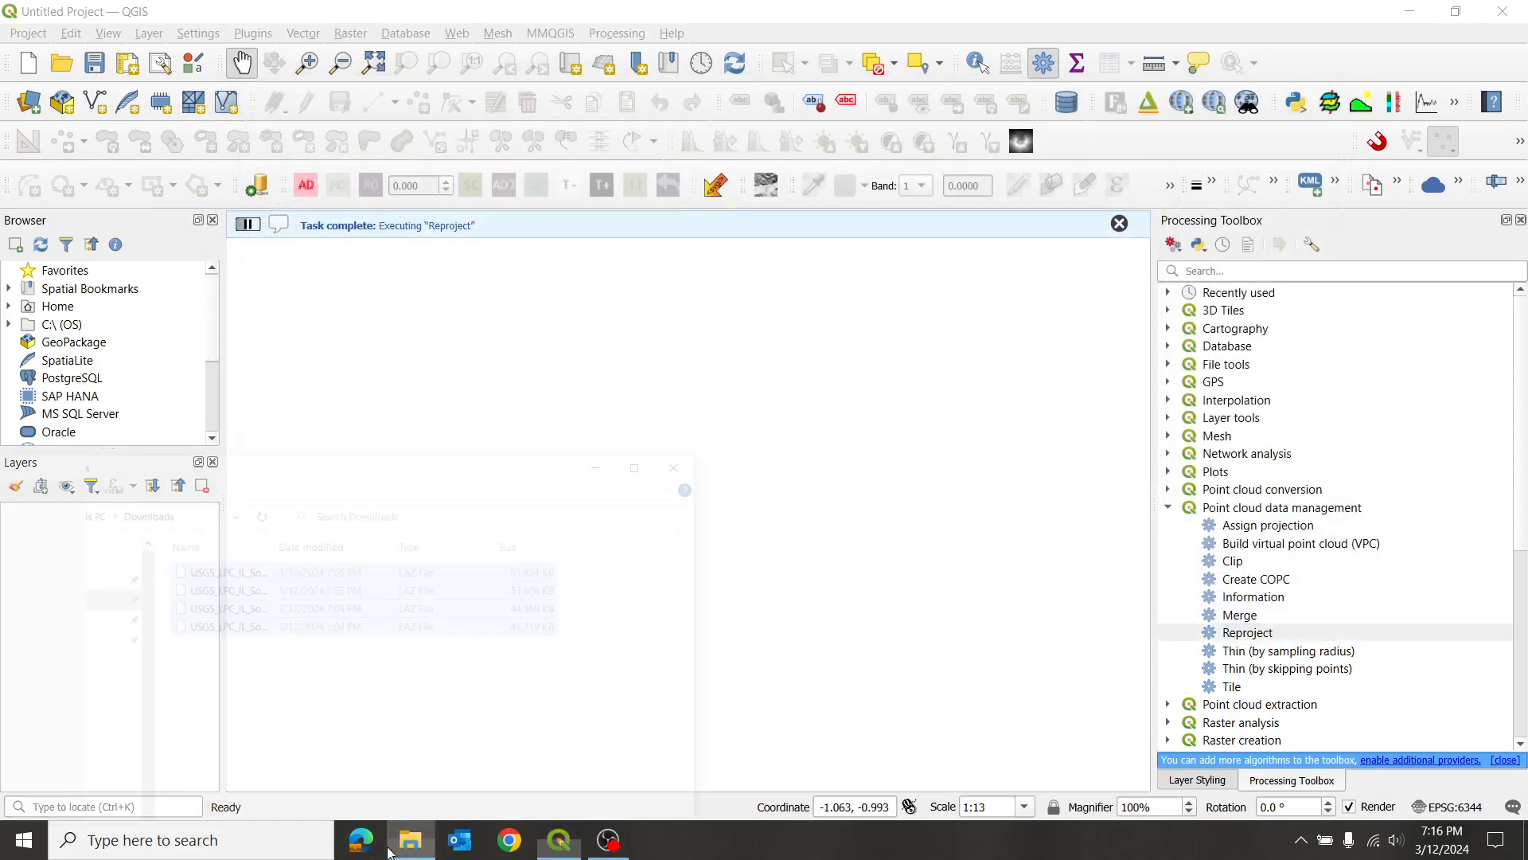
# - Check the output files in File Explorer under youtube_tutorial/lidar/New folder on the Desktop, and close the window
pyautogui.click(411, 840)
pyautogui.moveTo(436, 389); pyautogui.dragTo(872, 117)
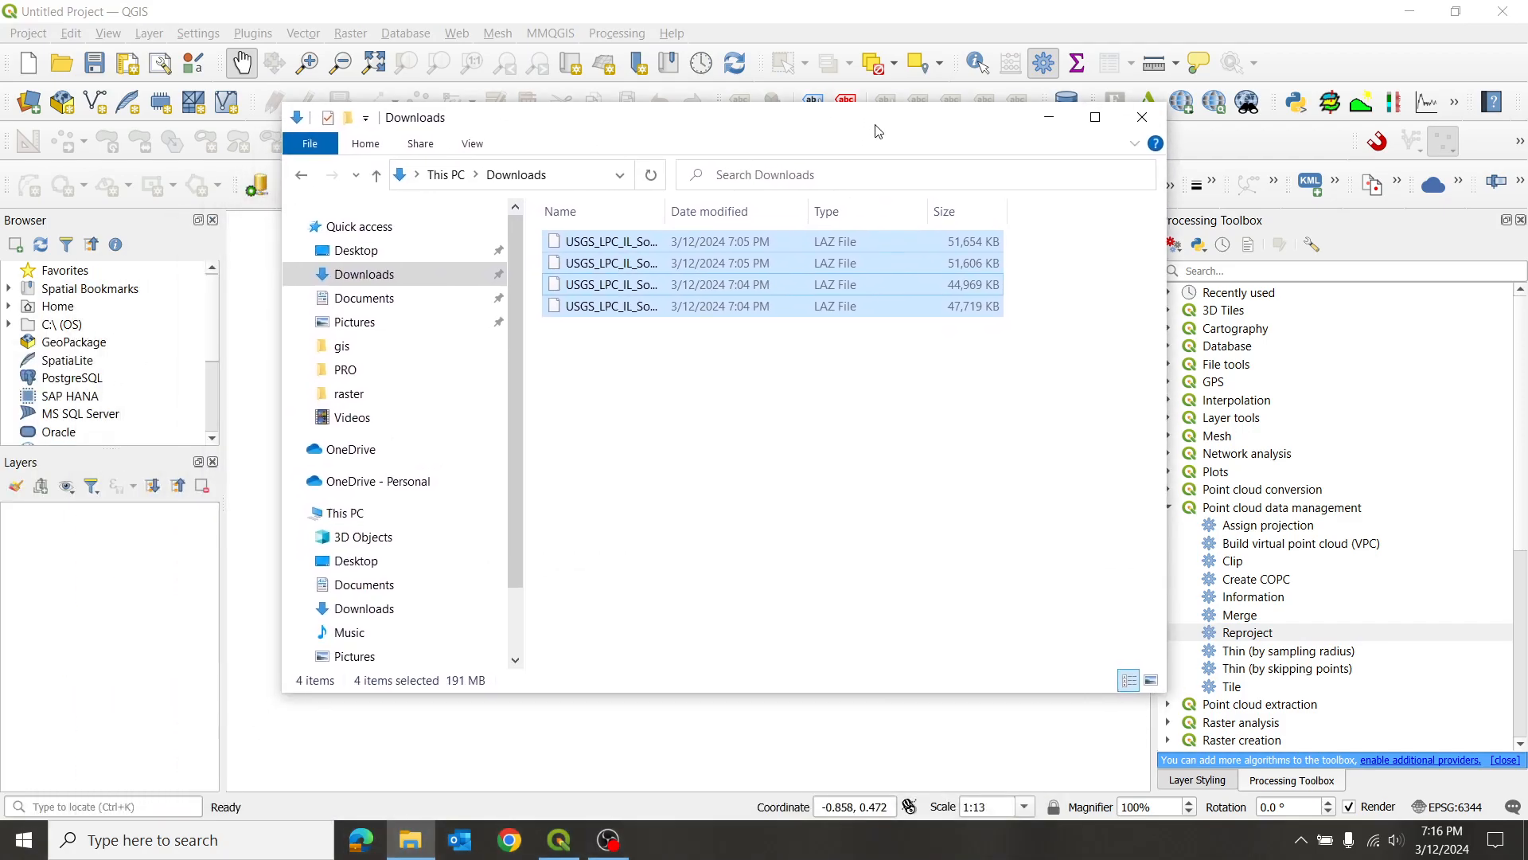
pyautogui.click(354, 242)
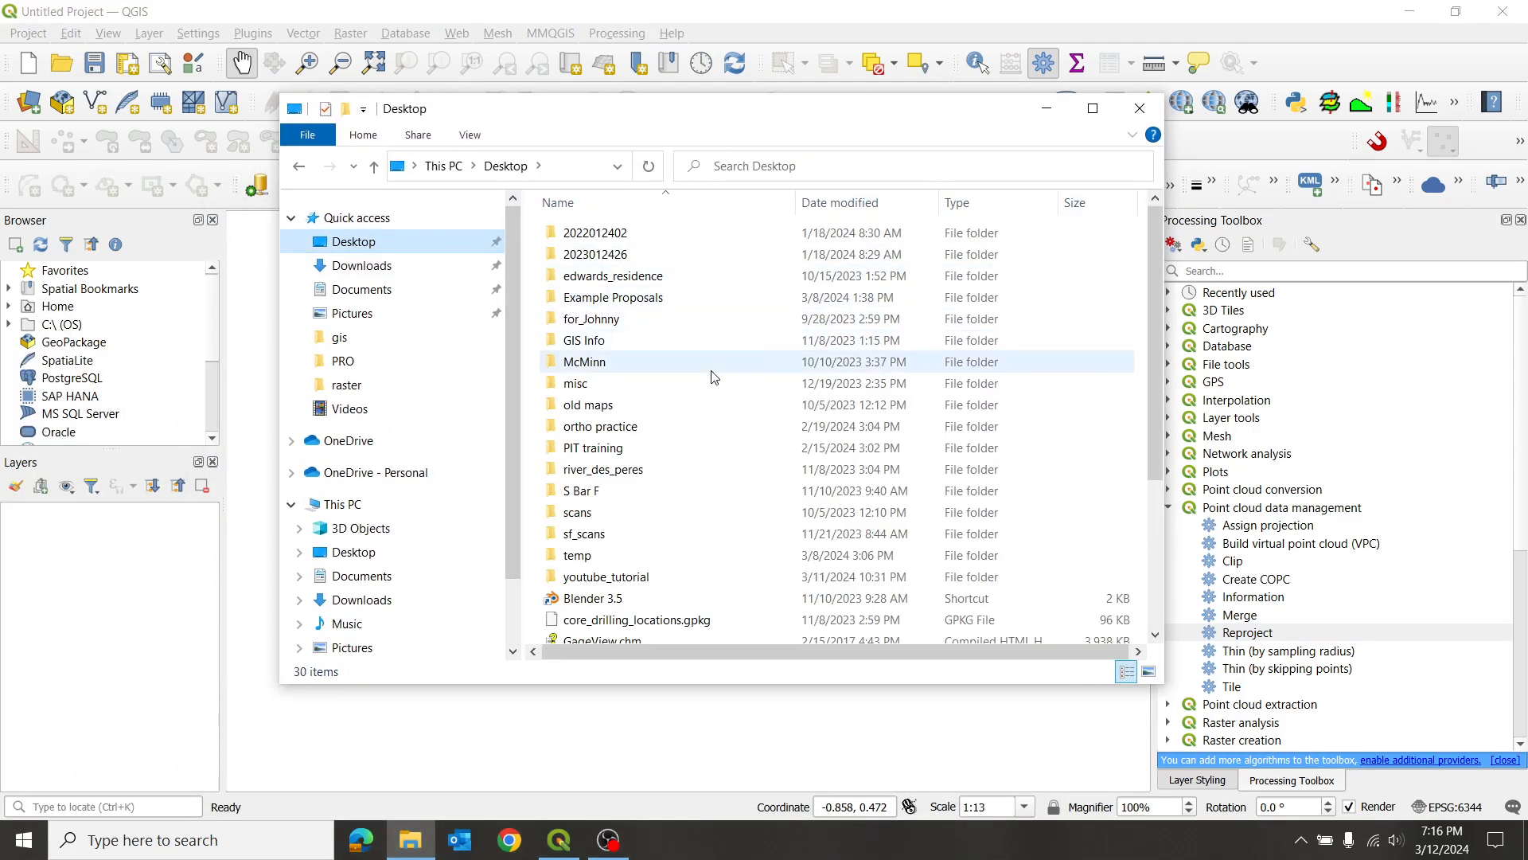
pyautogui.doubleClick(614, 579)
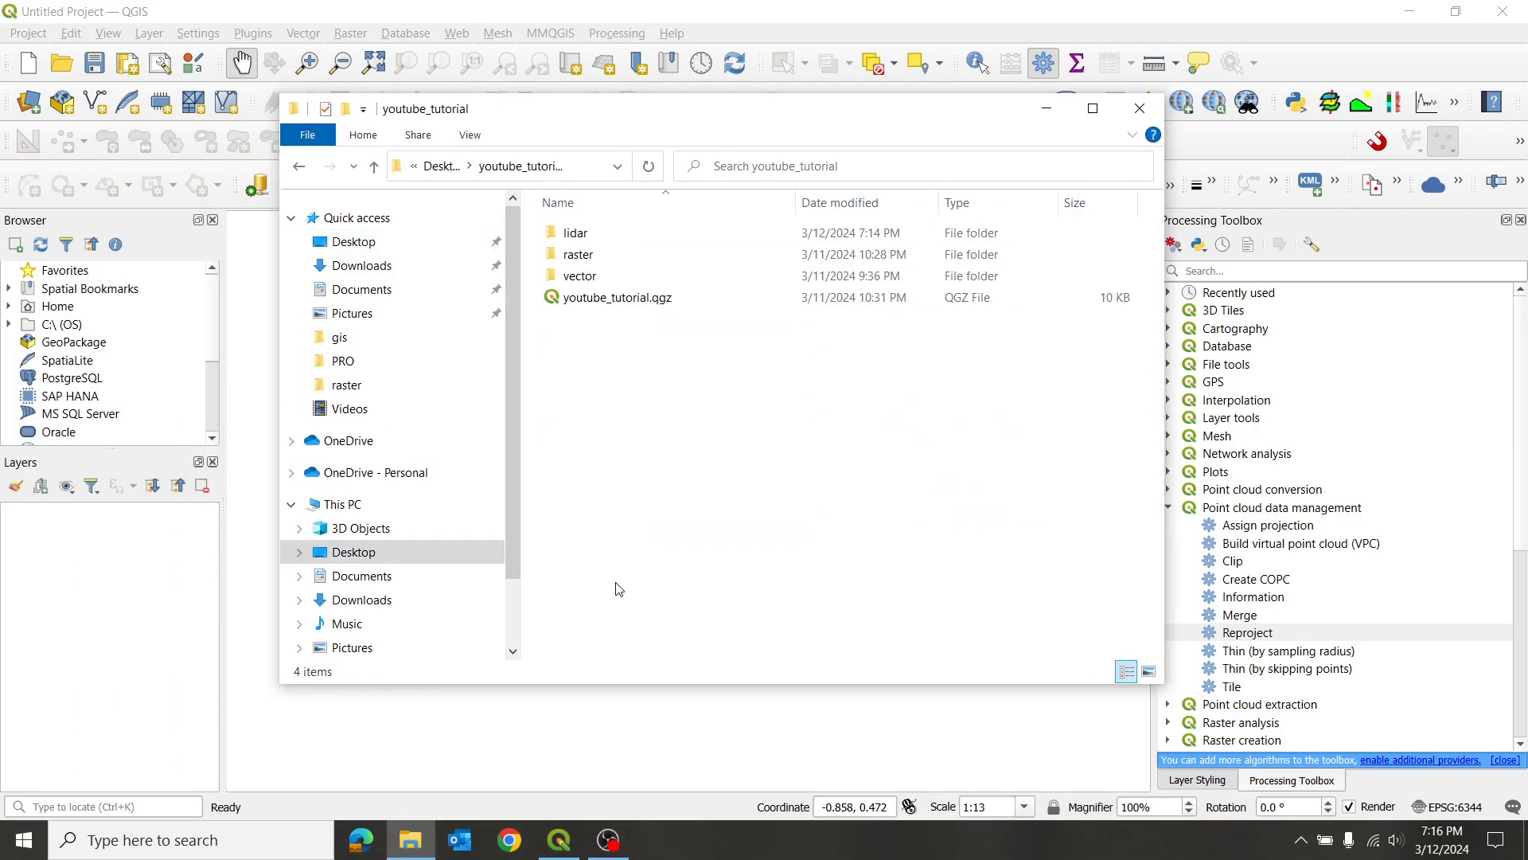
pyautogui.click(647, 231)
pyautogui.doubleClick(645, 231)
pyautogui.doubleClick(641, 232)
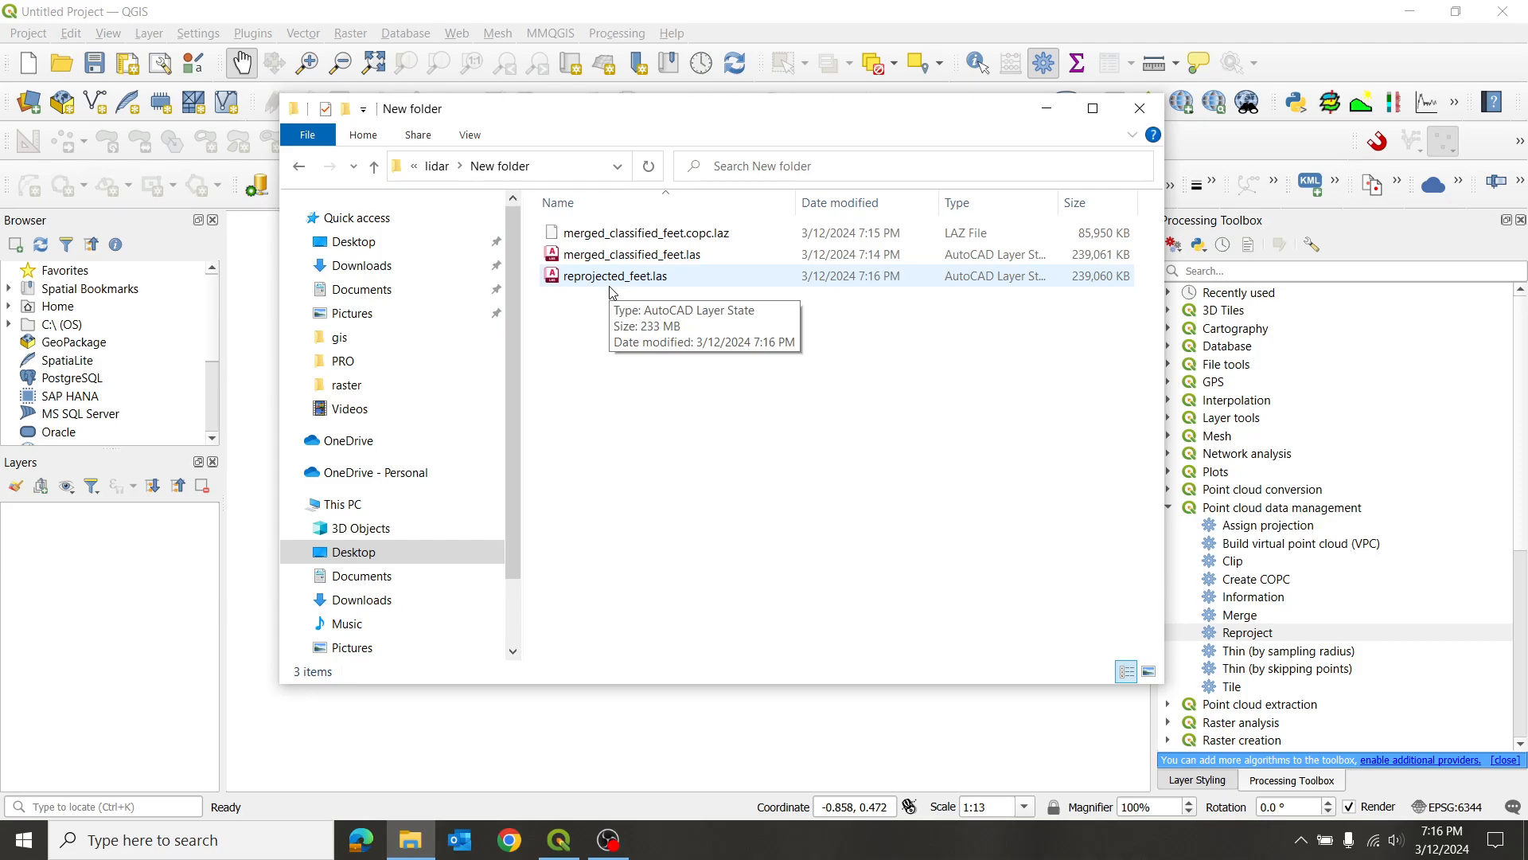
pyautogui.click(1139, 108)
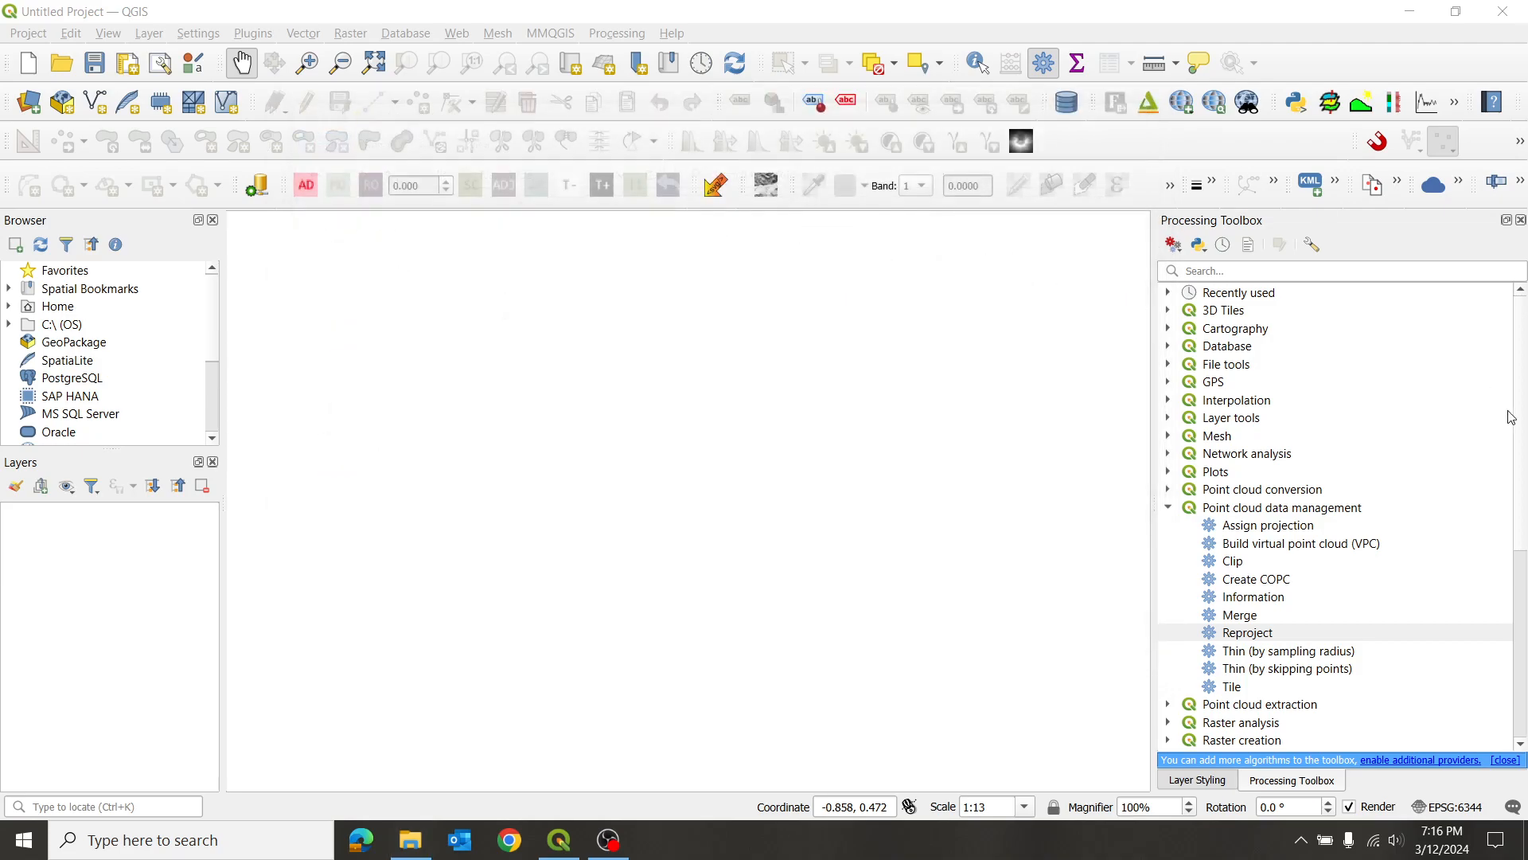
# - Expand the Open LiDAR Toolbox group to show its processing algorithms
pyautogui.scroll(-6, 1351, 528)
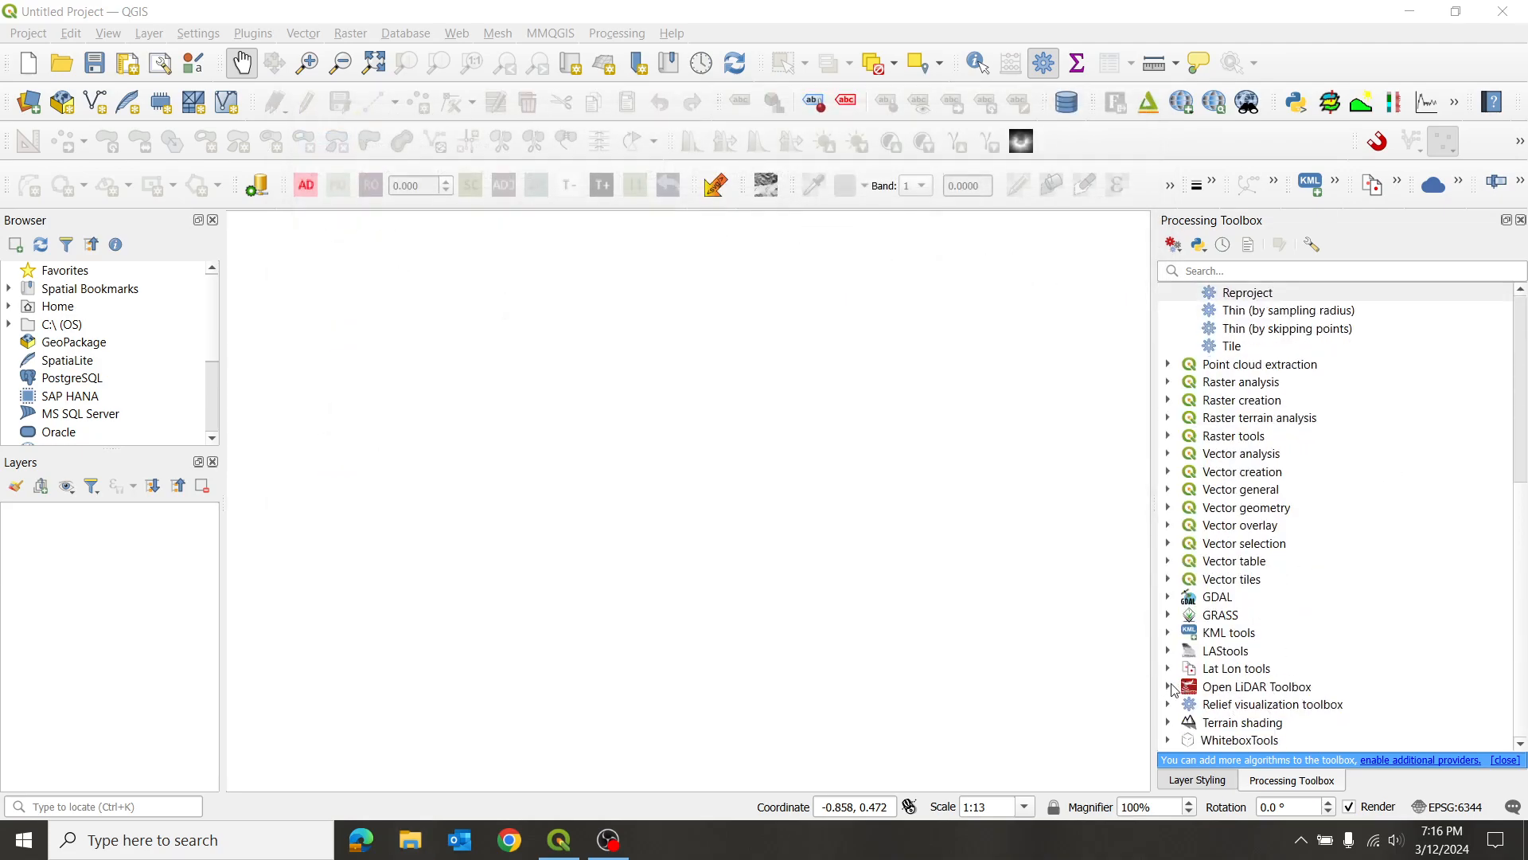
pyautogui.click(1167, 686)
pyautogui.scroll(-3, 1289, 686)
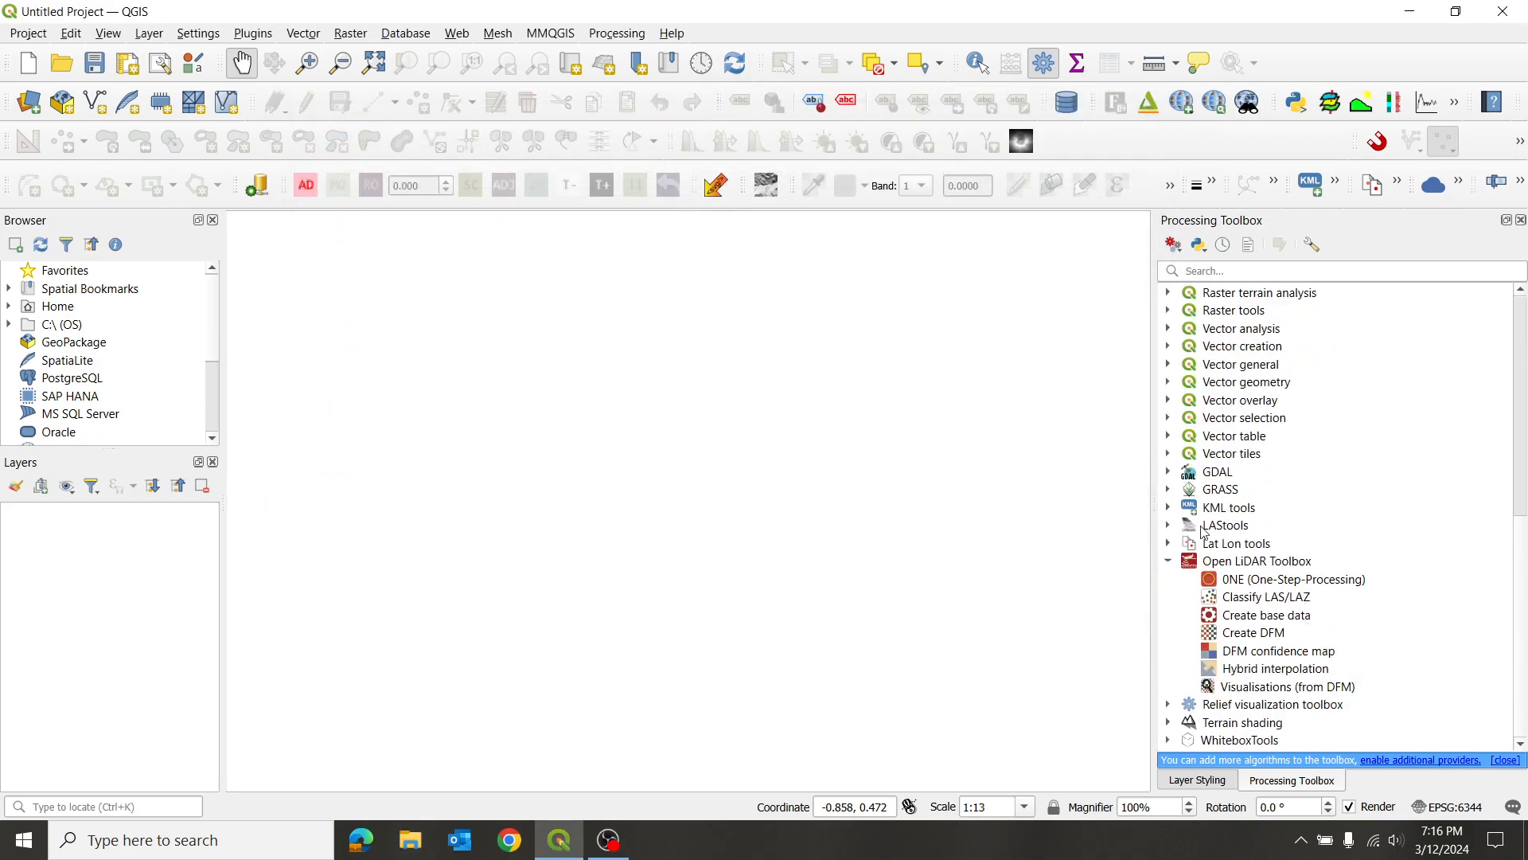